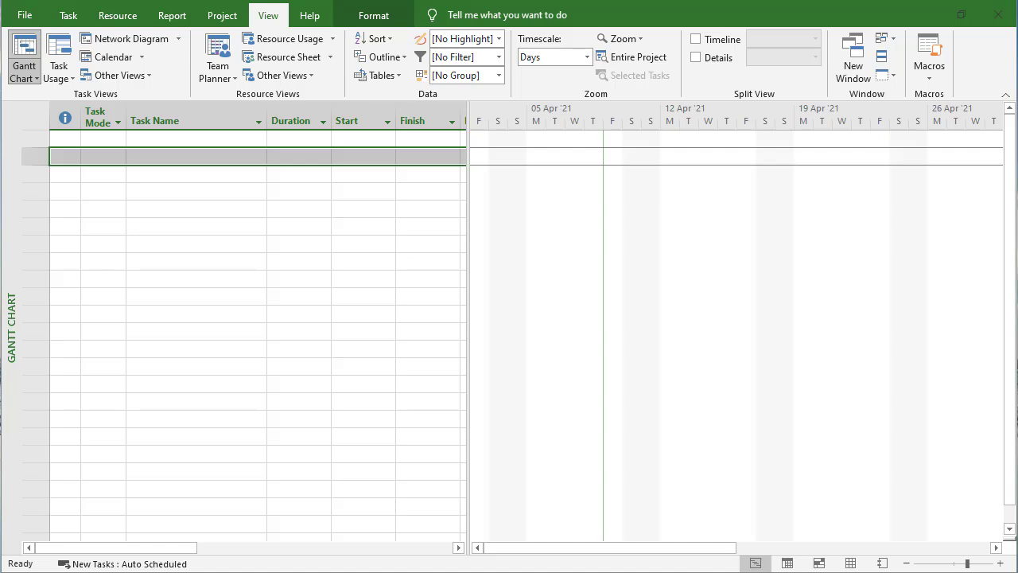
Enter the task 'Cast concrete in bases' with a 2-day duration, Fri 09/04/21 to Mon 12/04/21.
click(168, 156)
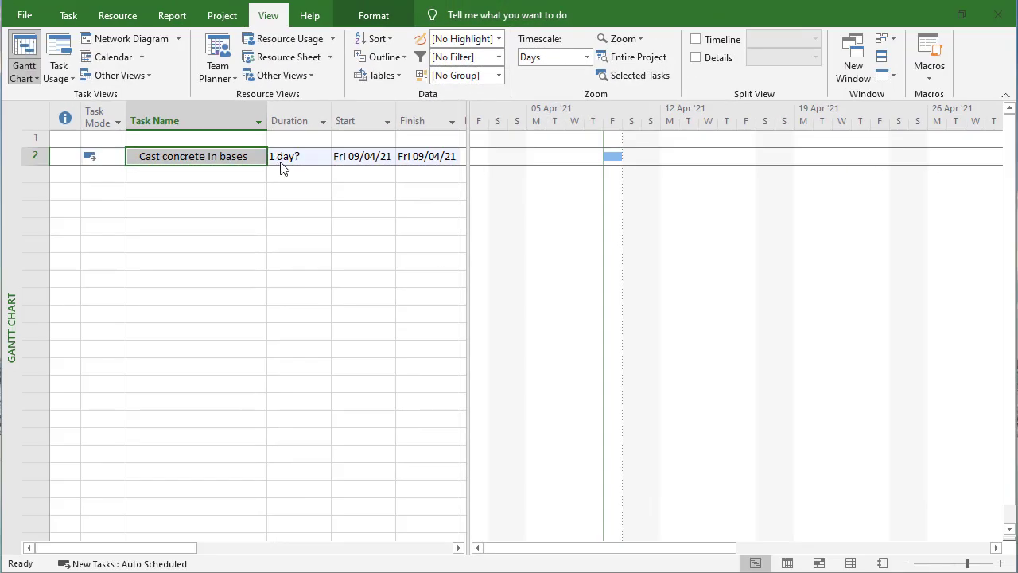
click(285, 163)
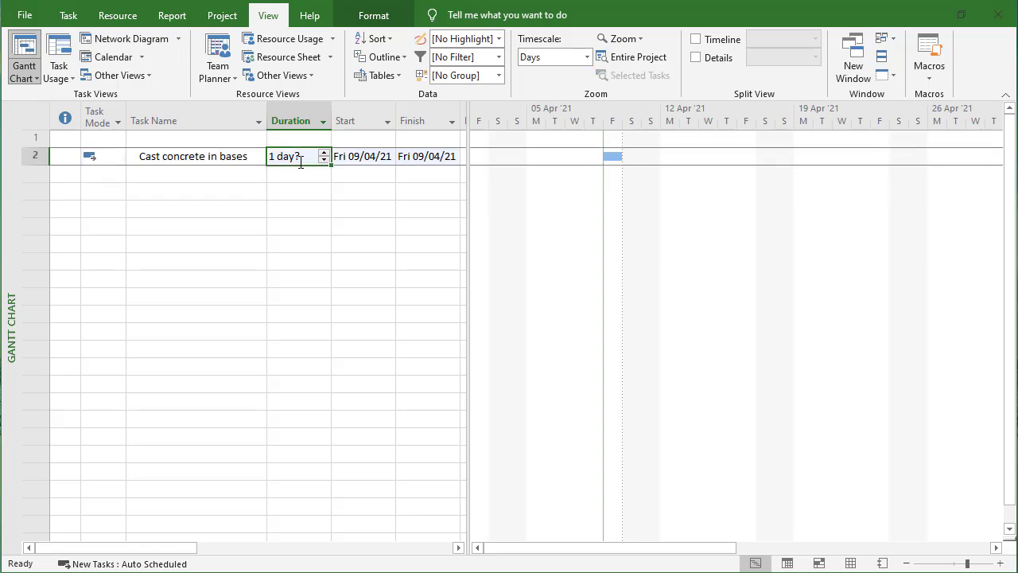
text(2 days)
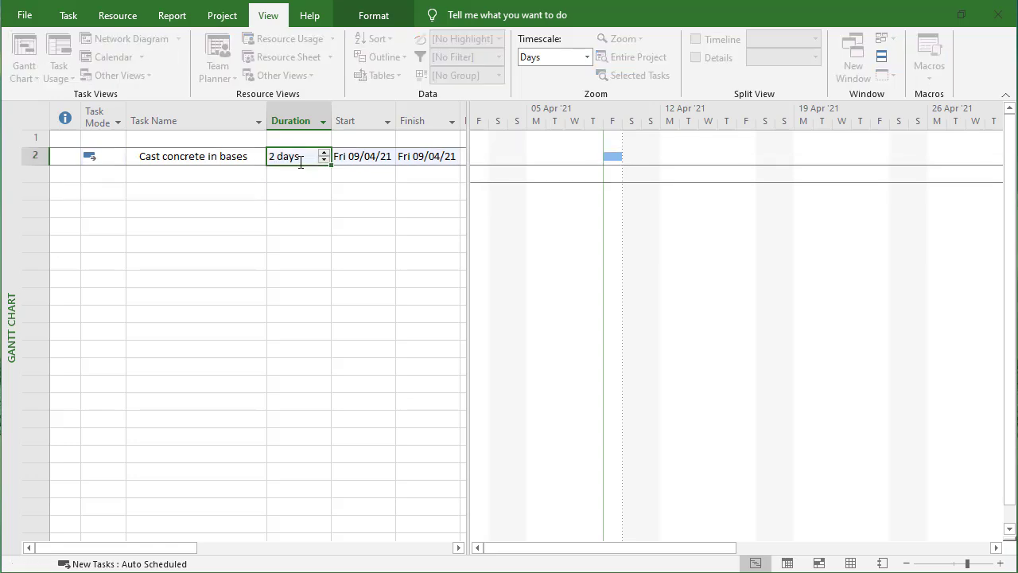
key(Return)
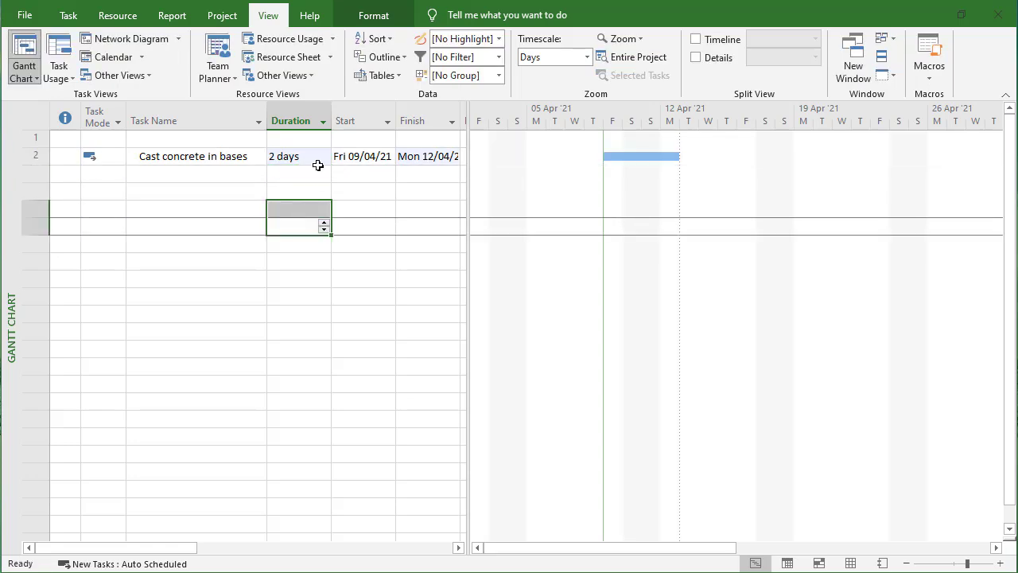
click(238, 182)
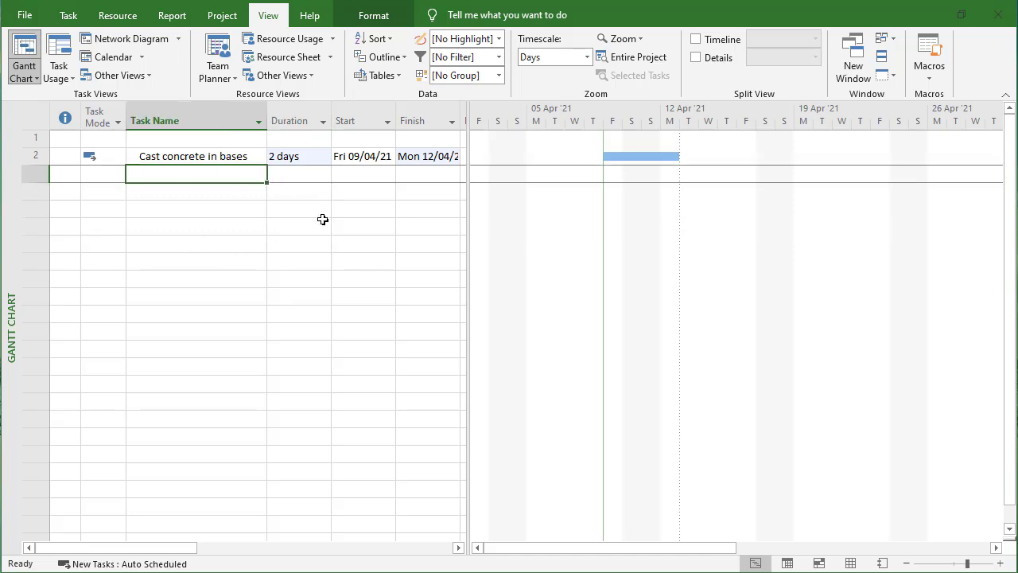
On the Resource Sheet, add Concrete as a material resource with a standard rate of R1,500.00.
click(853, 561)
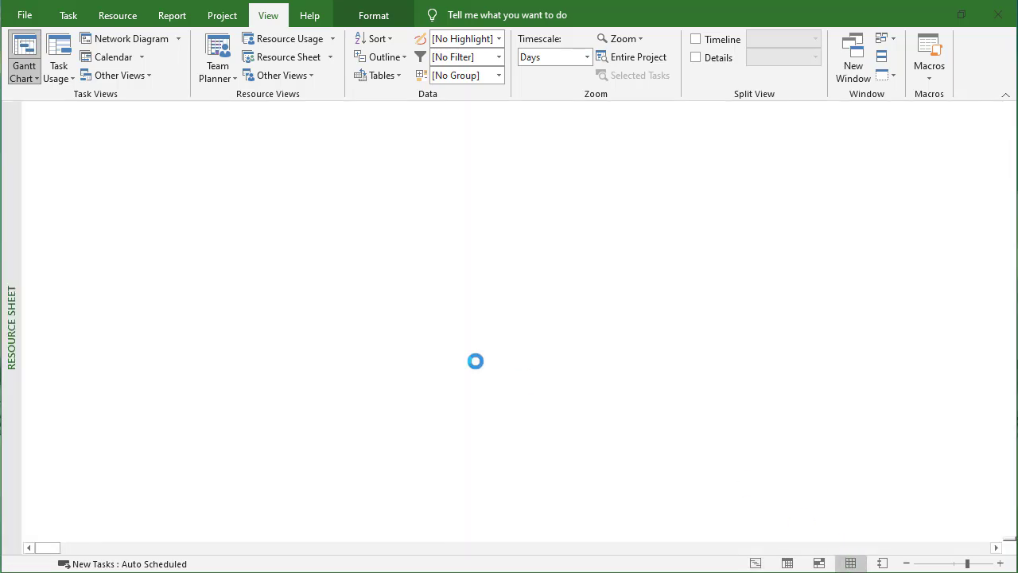
click(123, 140)
text(Concrete)
key(Return)
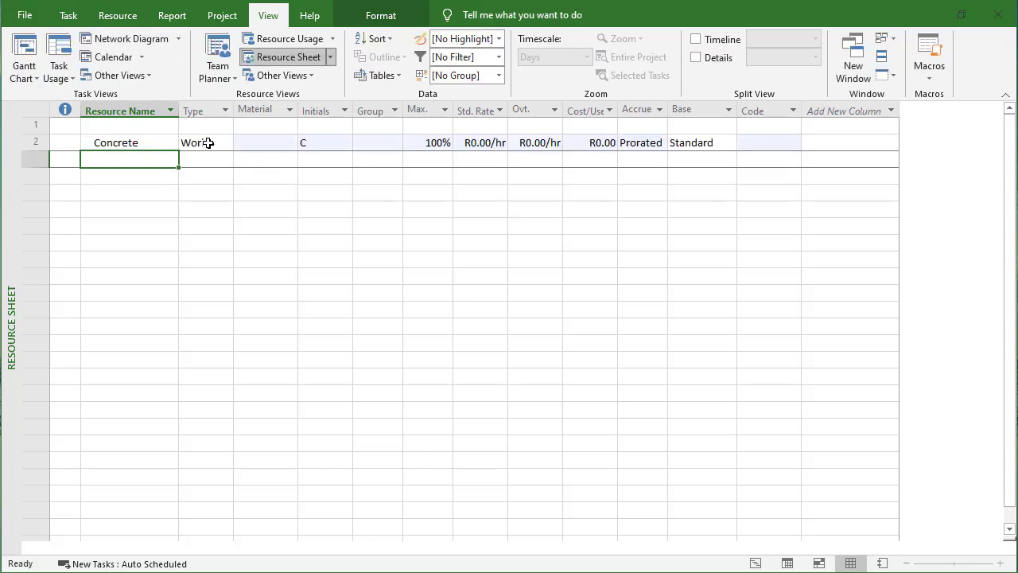
click(205, 143)
click(226, 145)
click(227, 168)
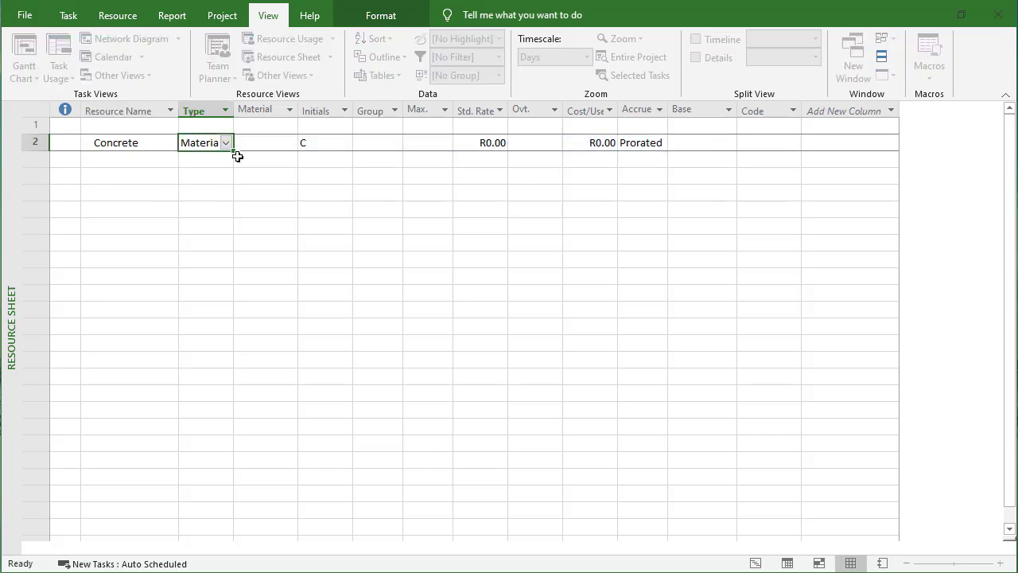
click(282, 143)
click(384, 143)
click(489, 147)
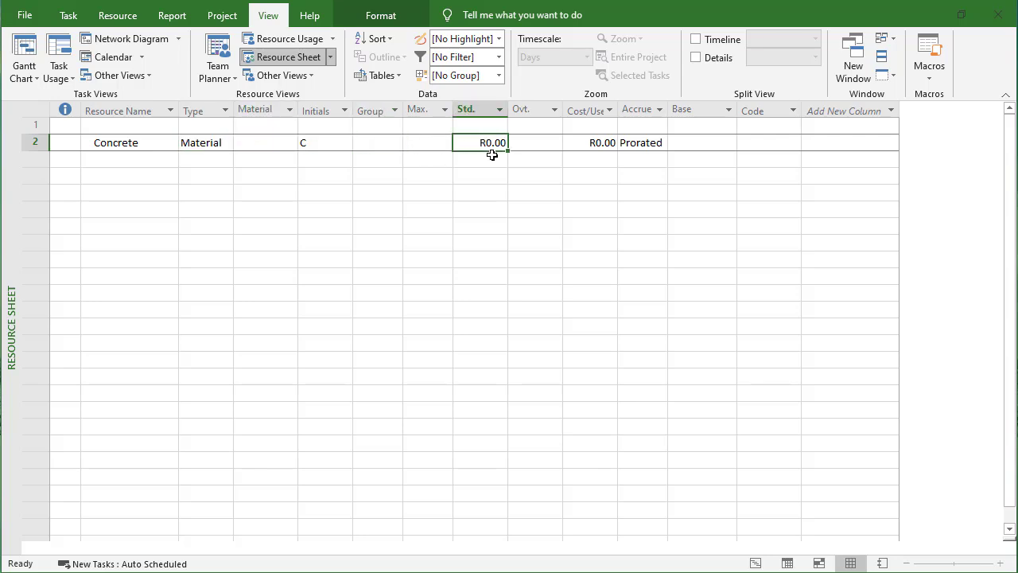
text(1500)
key(Return)
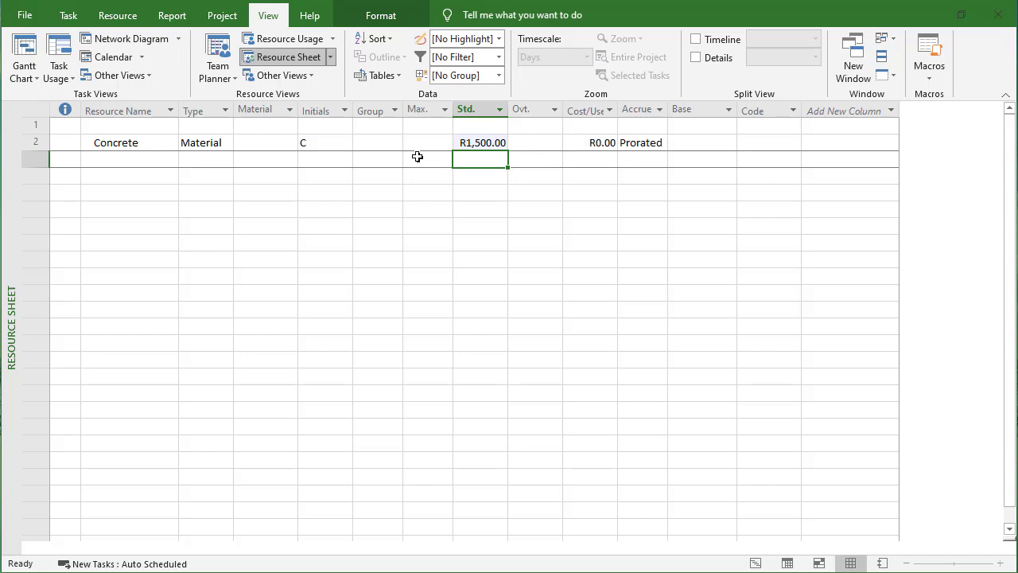
click(626, 143)
click(632, 171)
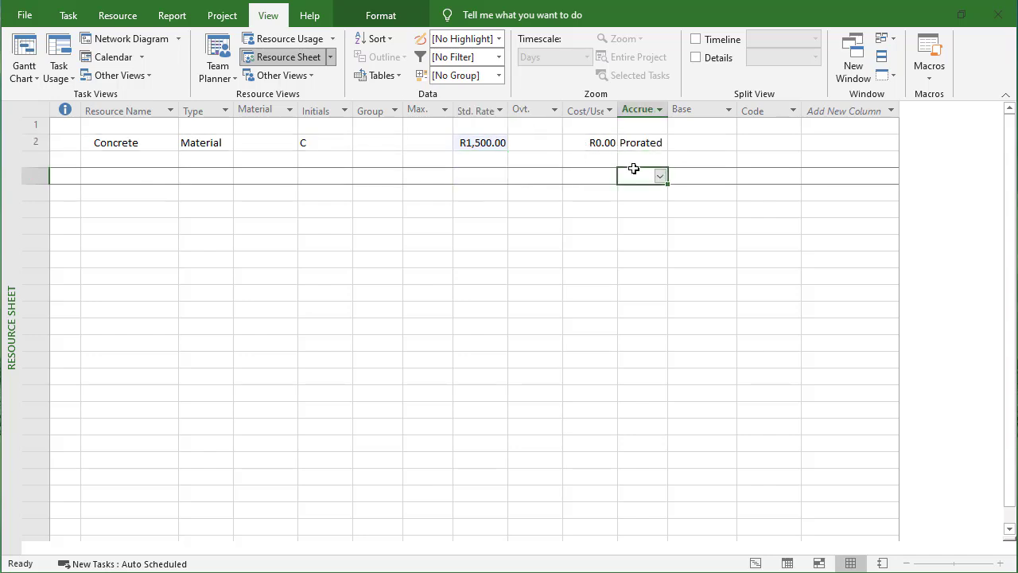
Add Pump as a material resource with a standard rate of R2,400.00.
click(154, 159)
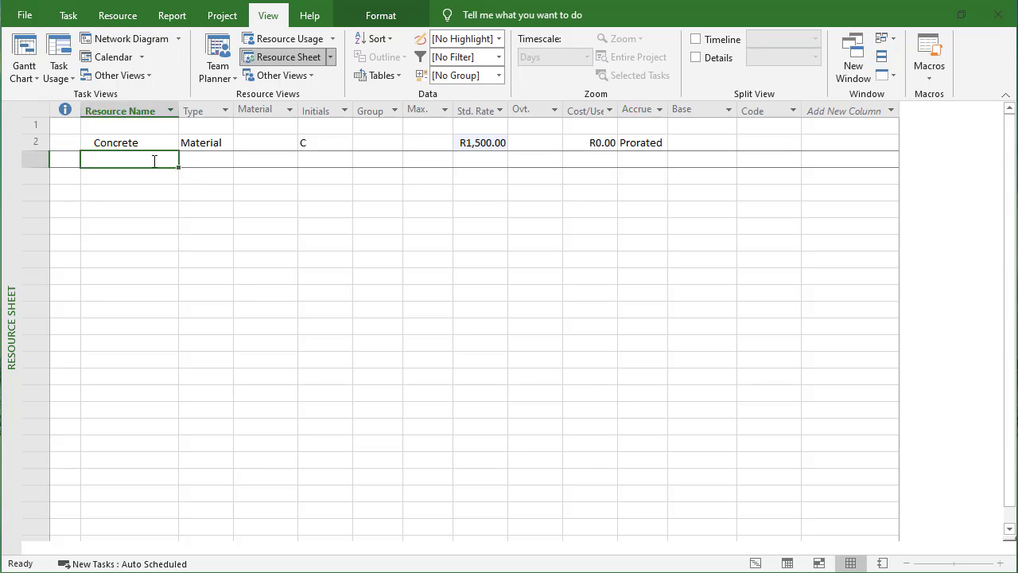
text(Pump)
key(Return)
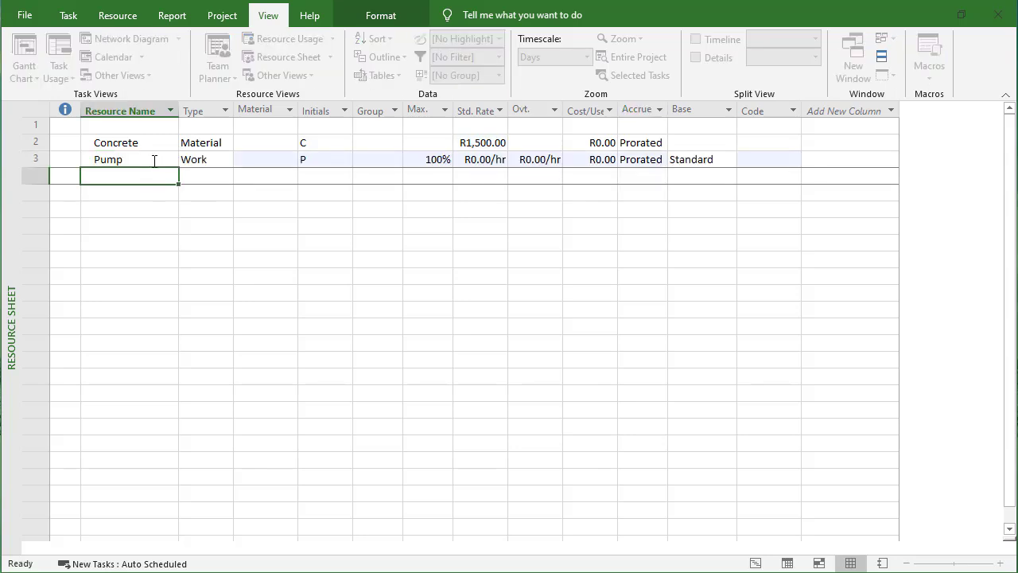
click(221, 173)
click(229, 163)
click(228, 164)
click(227, 161)
click(223, 186)
click(342, 177)
click(488, 160)
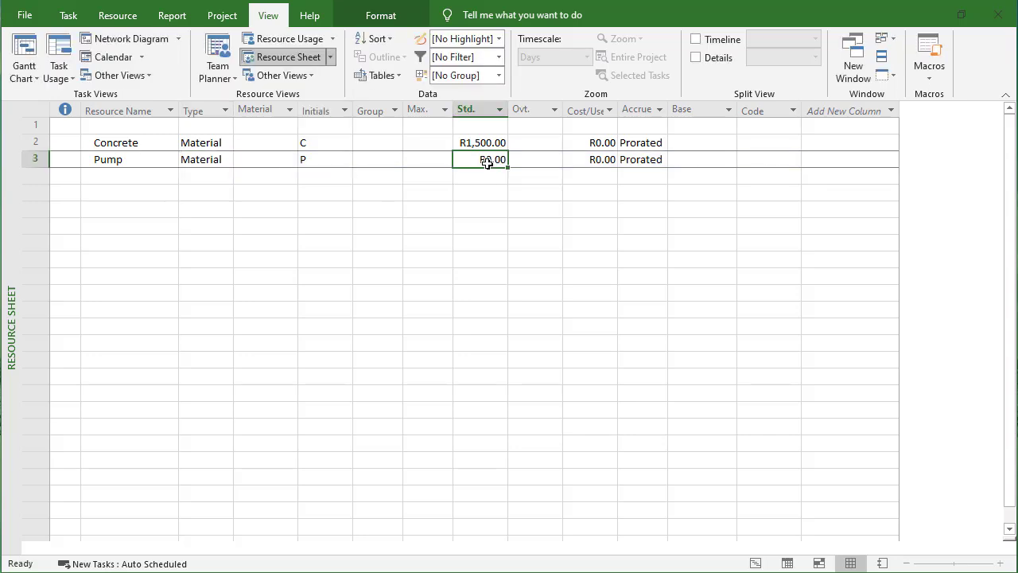
text(2400)
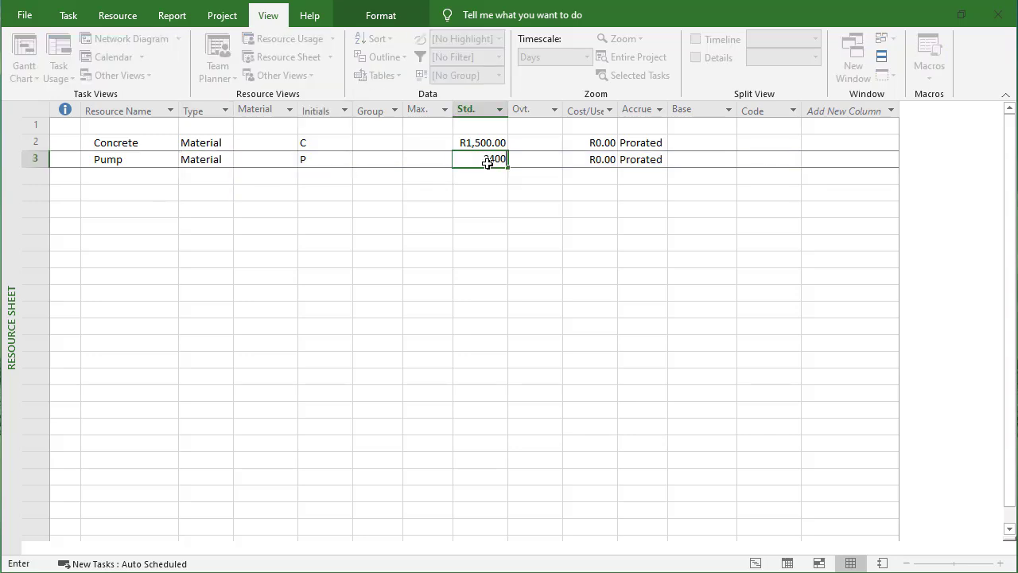
key(Return)
Add Fuel as a material resource with a standard rate of R15.00.
click(132, 177)
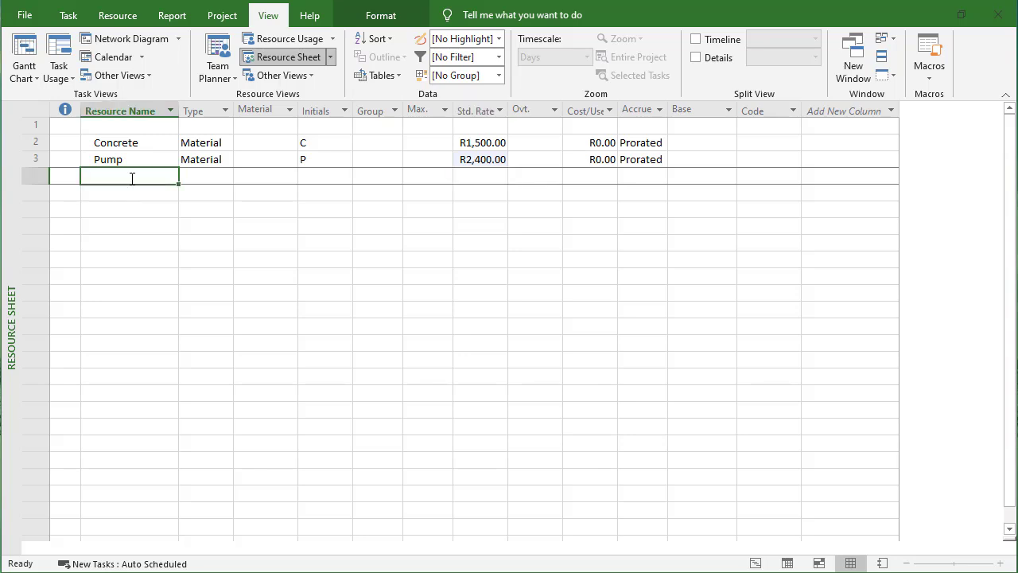
text(Fuel)
key(Return)
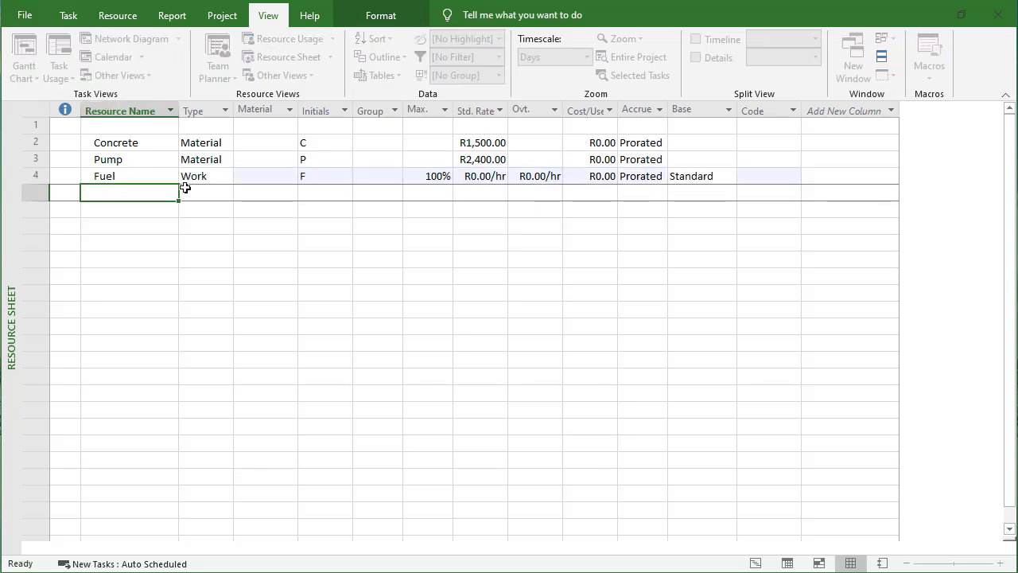
click(225, 181)
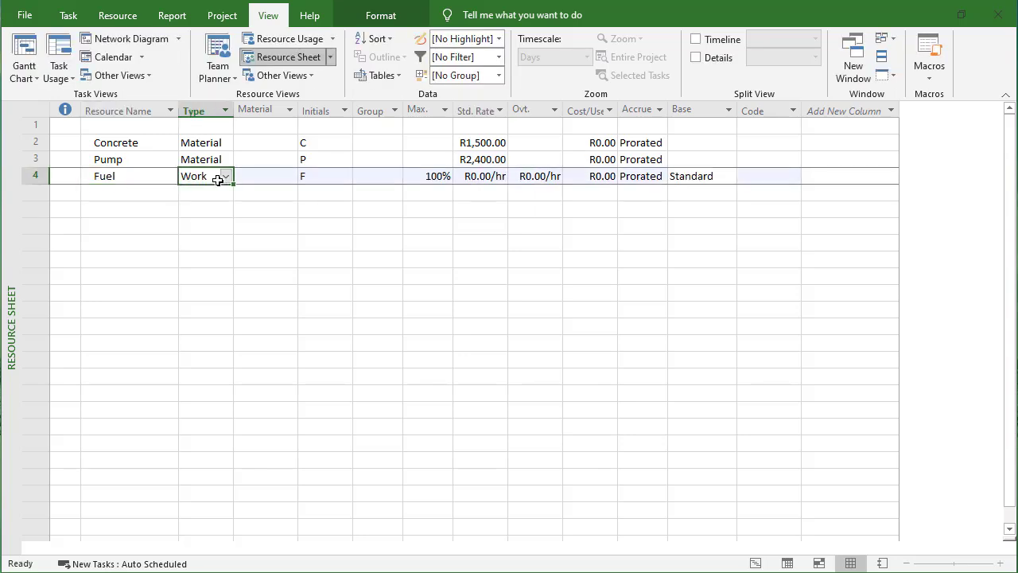
click(225, 177)
click(202, 201)
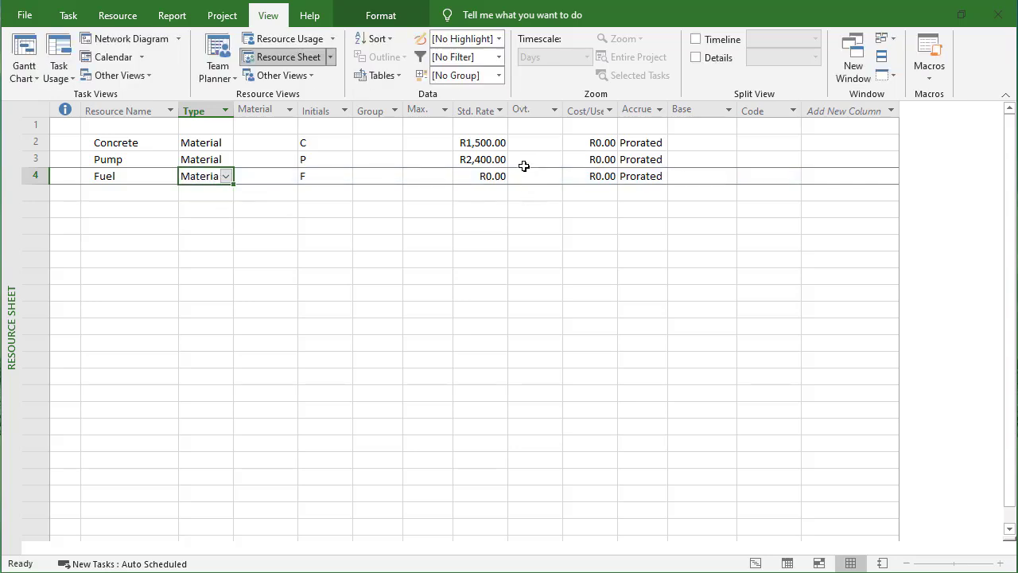
click(477, 177)
text(15)
key(Return)
Set the material labels to m3 for Concrete and Useperday for Pump.
click(266, 145)
click(281, 172)
click(265, 147)
text(m)
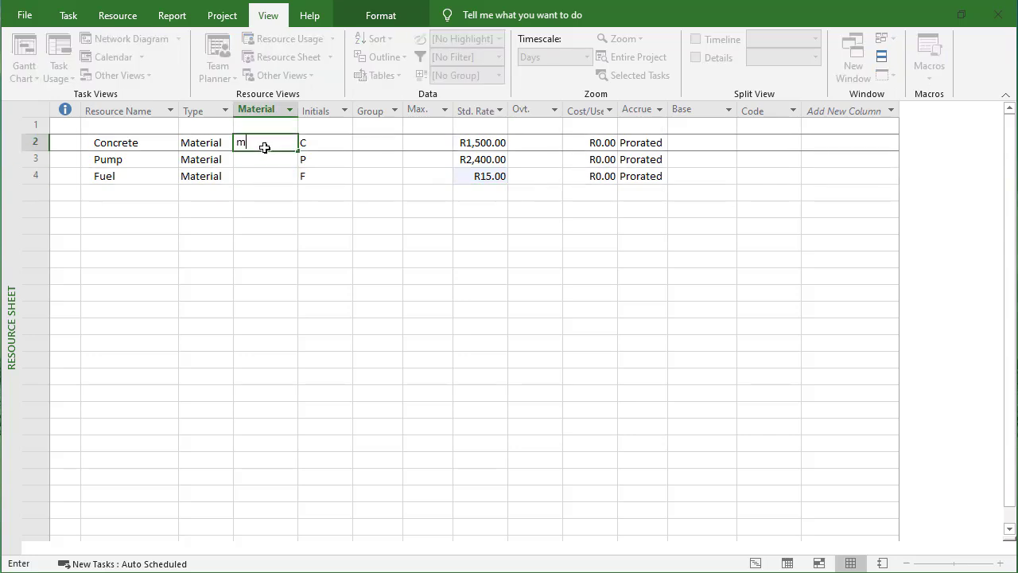
text(3)
key(Return)
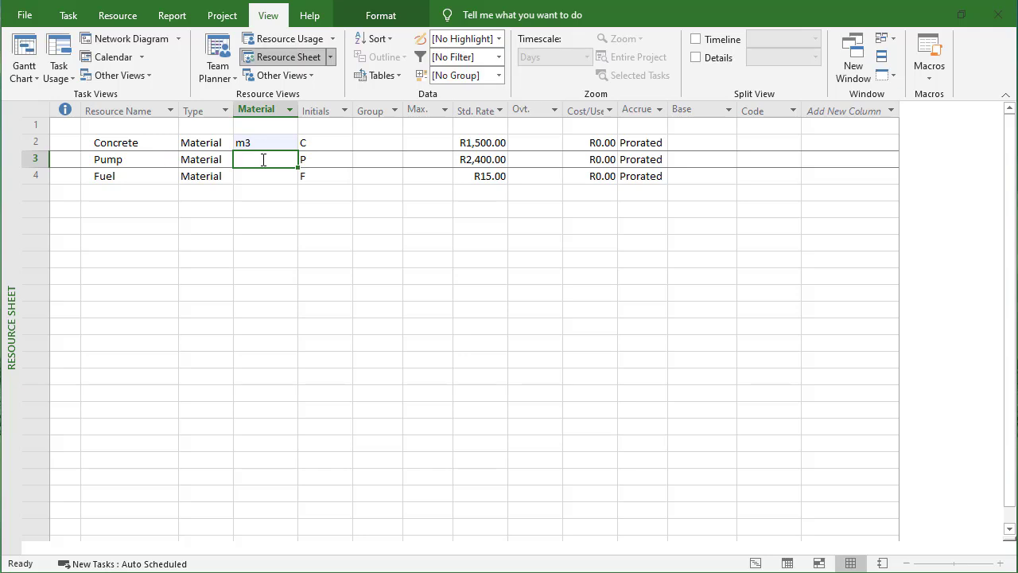
click(263, 160)
text(Use)
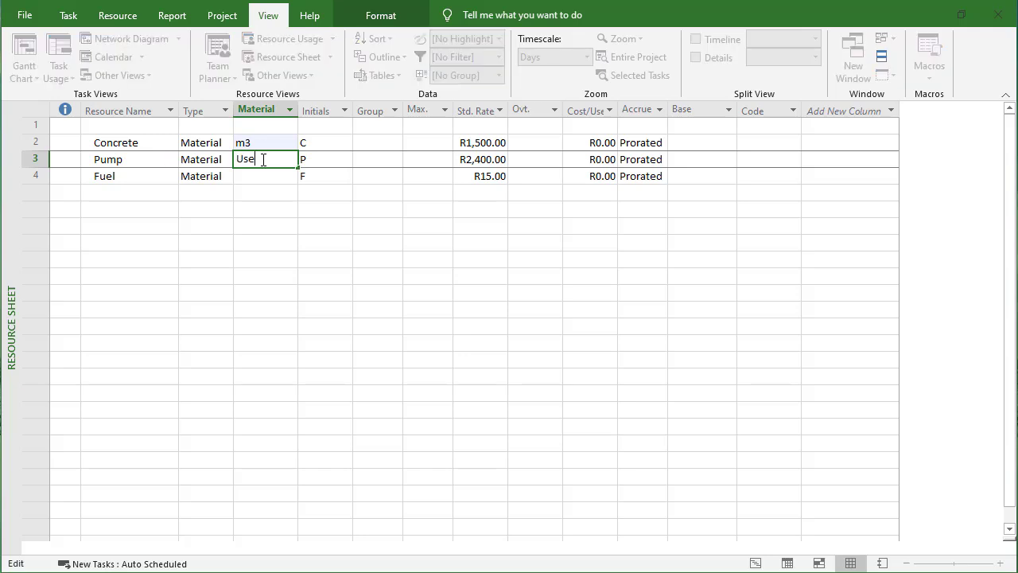
text(perday)
key(Return)
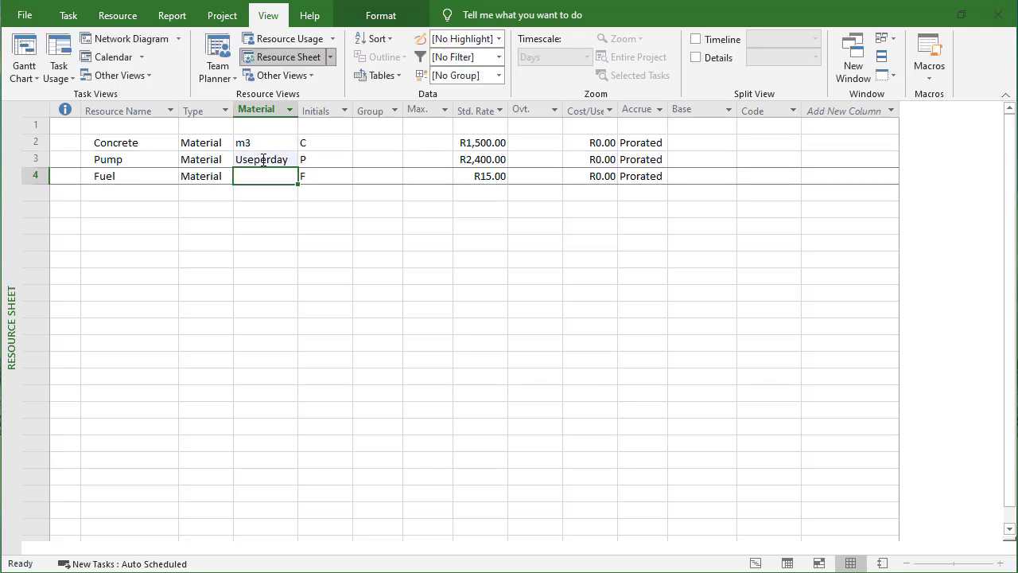
Set Fuel's material label to Litres, correcting a mistyped entry.
text(Usepe)
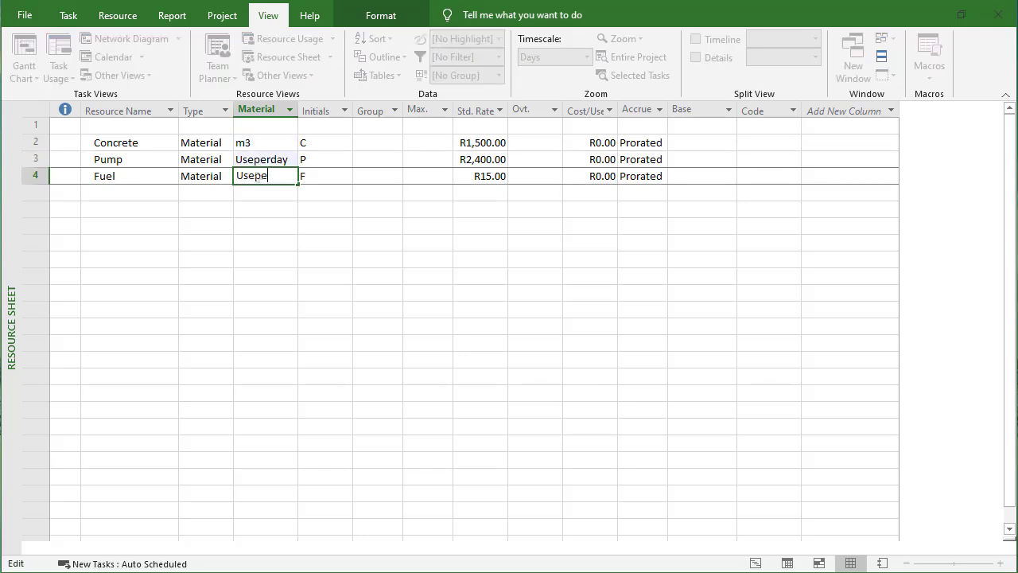
text(rhou)
key(BackSpace)
key(BackSpace)
key(Escape)
text(Litres)
key(Return)
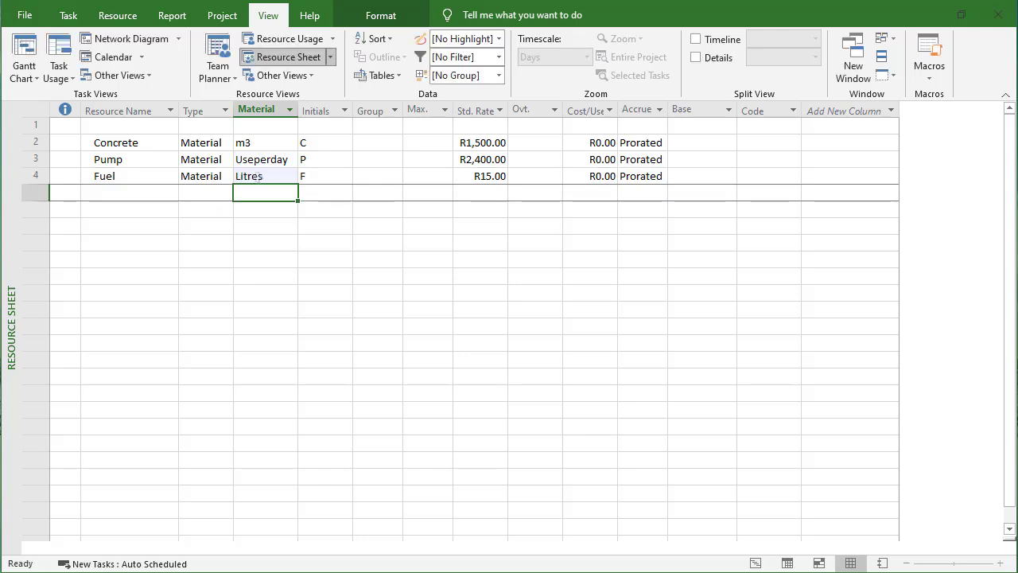
click(257, 221)
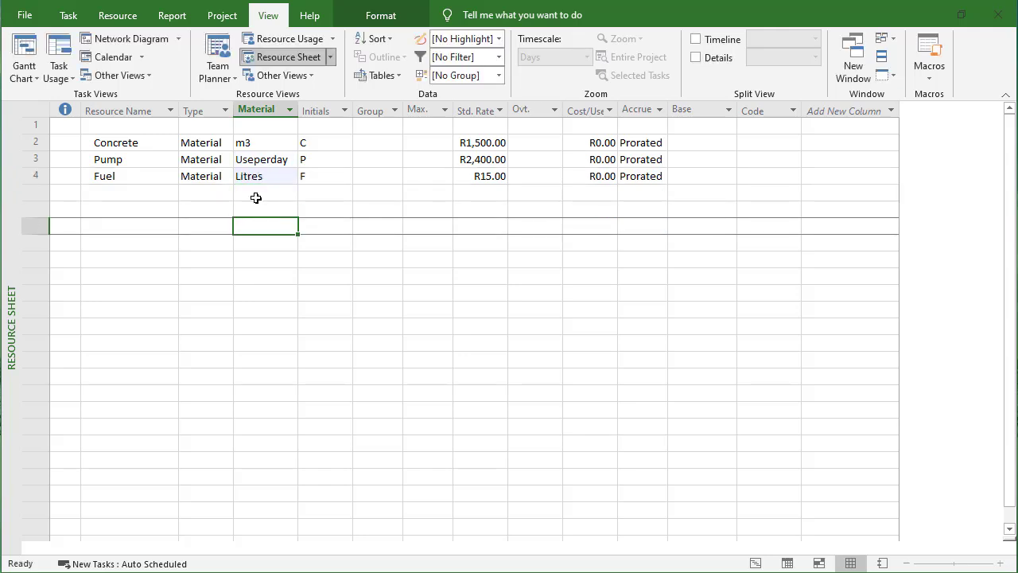
click(162, 177)
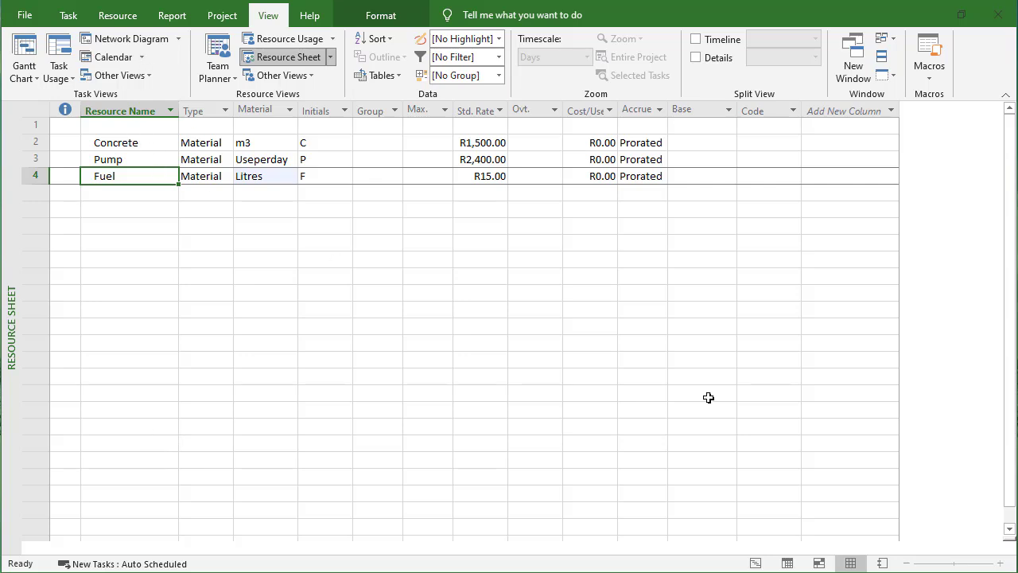
From the Gantt Chart, open Assign Resources for the task and assign 40 m3 of Concrete.
click(756, 563)
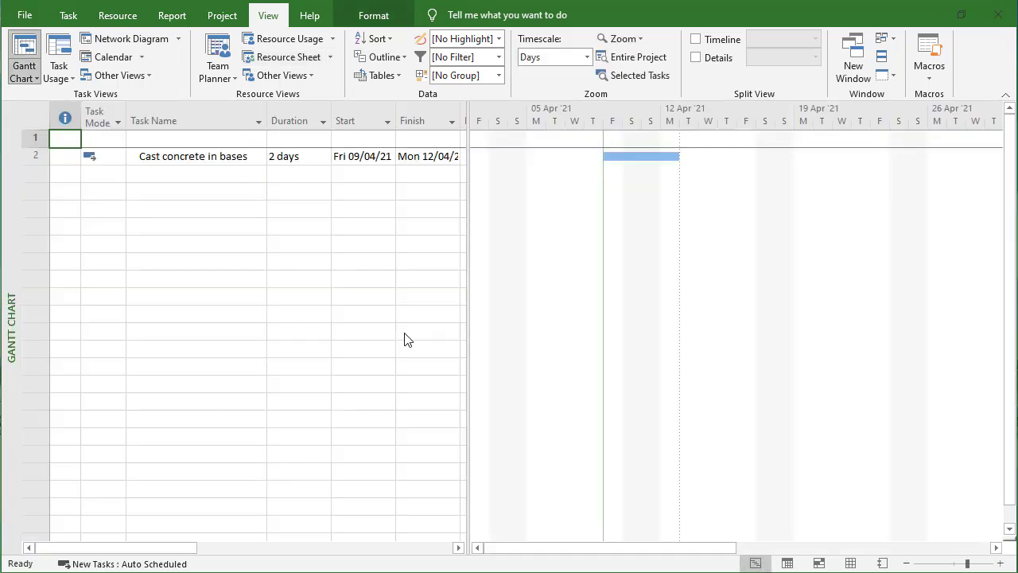
right_click(208, 151)
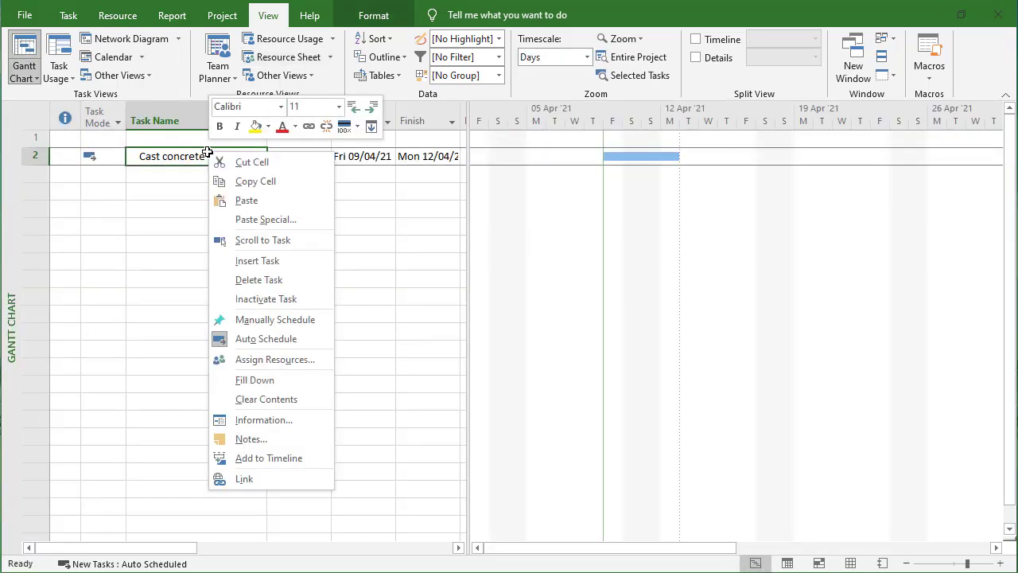
click(307, 359)
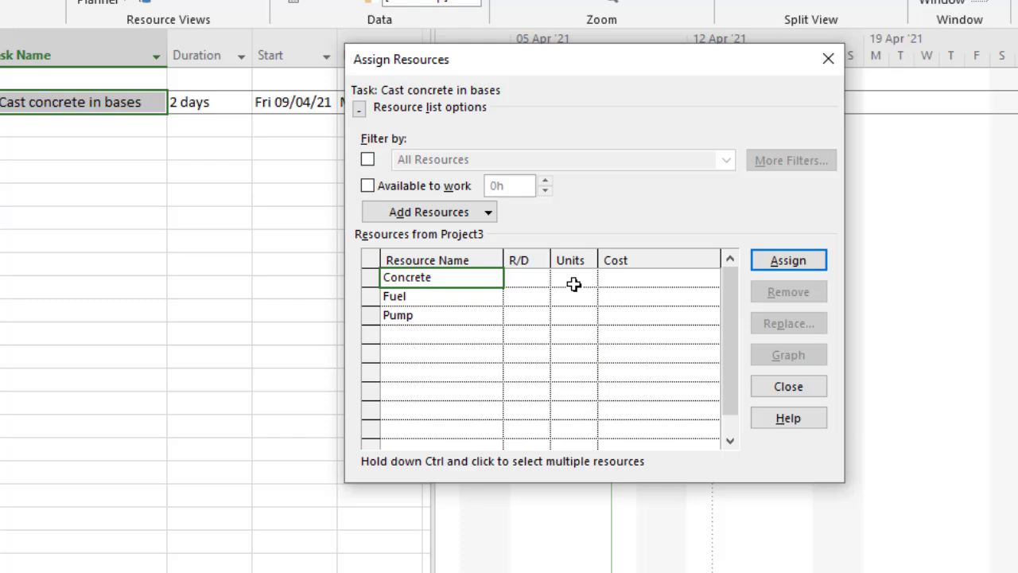
click(573, 281)
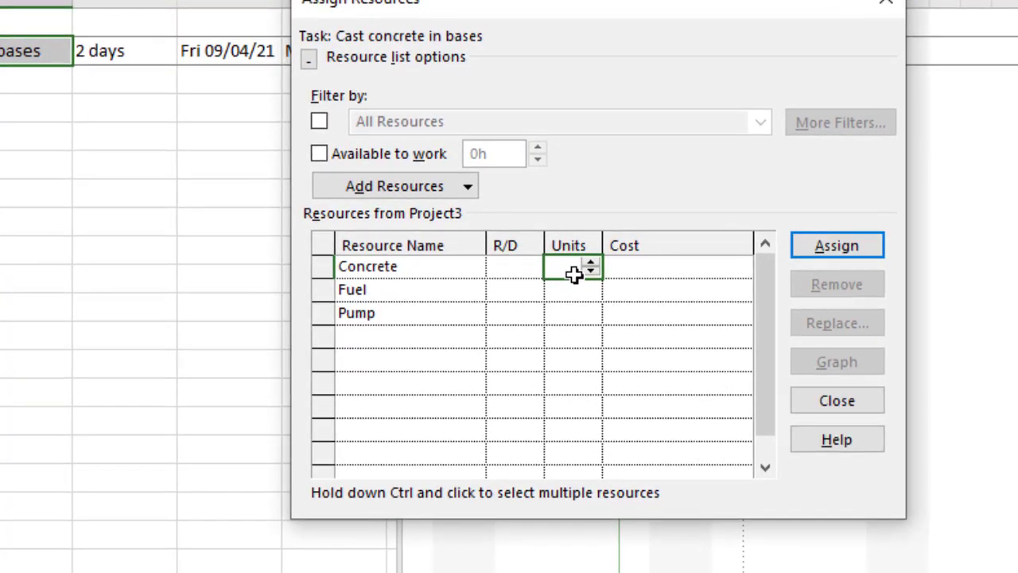
text(40)
click(582, 296)
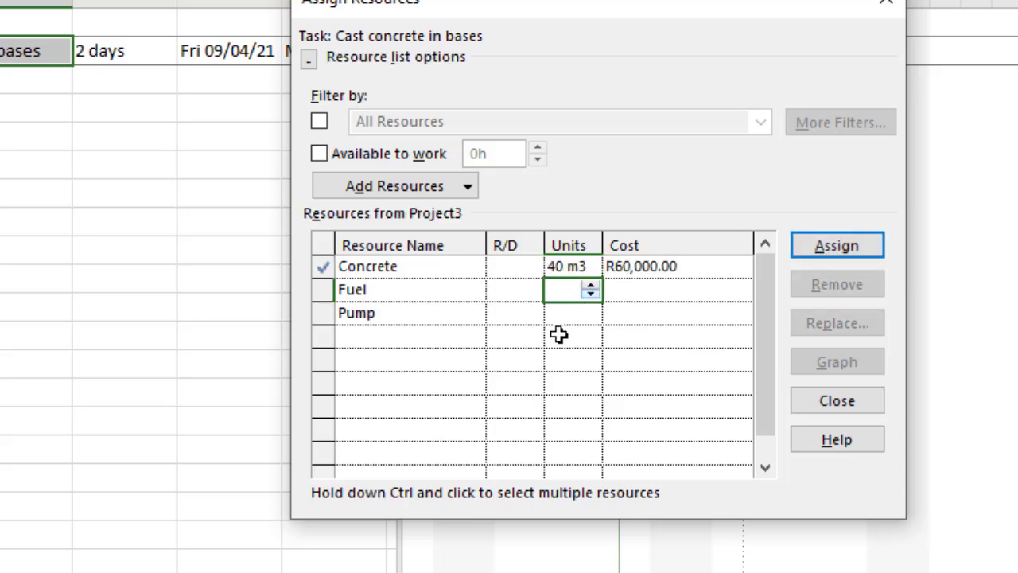
Assign the Pump at 1 Useperday per day and widen the Units column to fit.
click(560, 317)
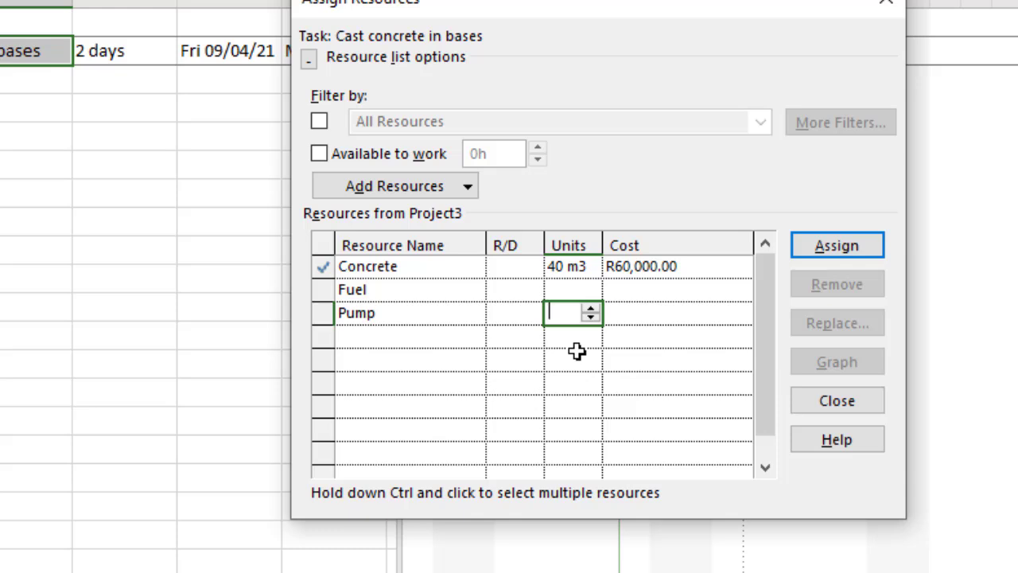
text(1/d)
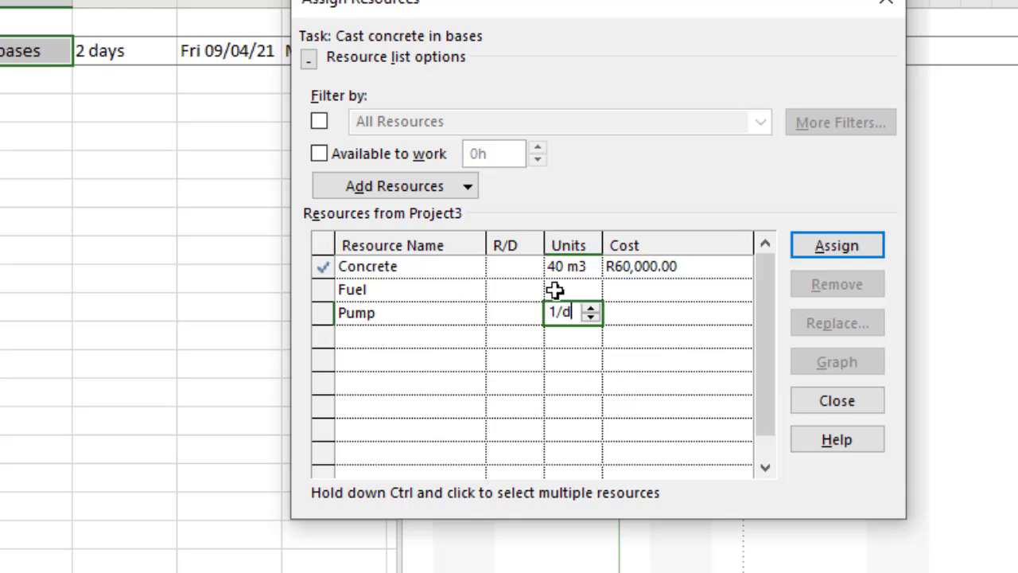
key(BackSpace)
key(BackSpace)
key(BackSpace)
key(Return)
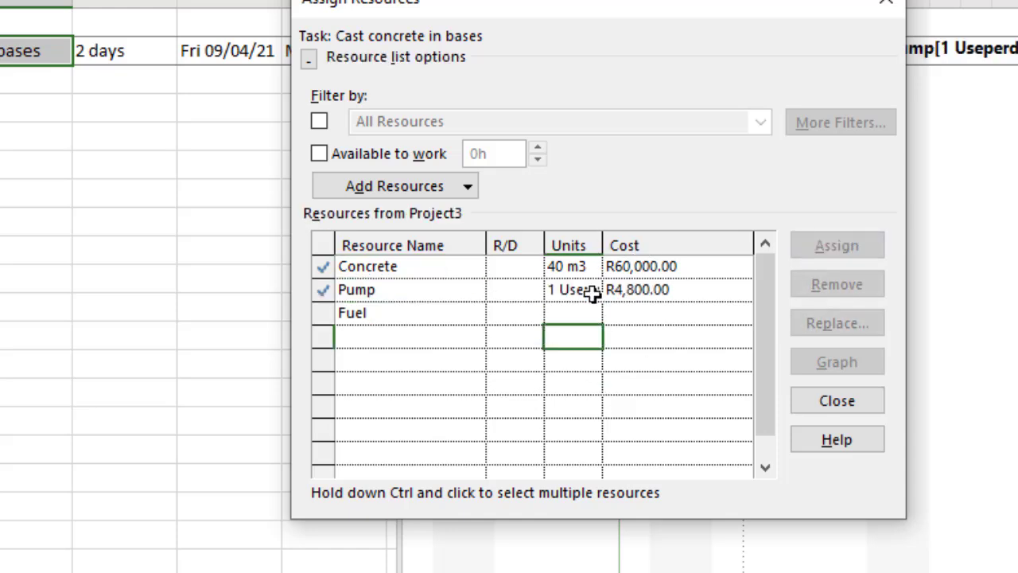
drag(601, 247, 657, 239)
double_click(658, 241)
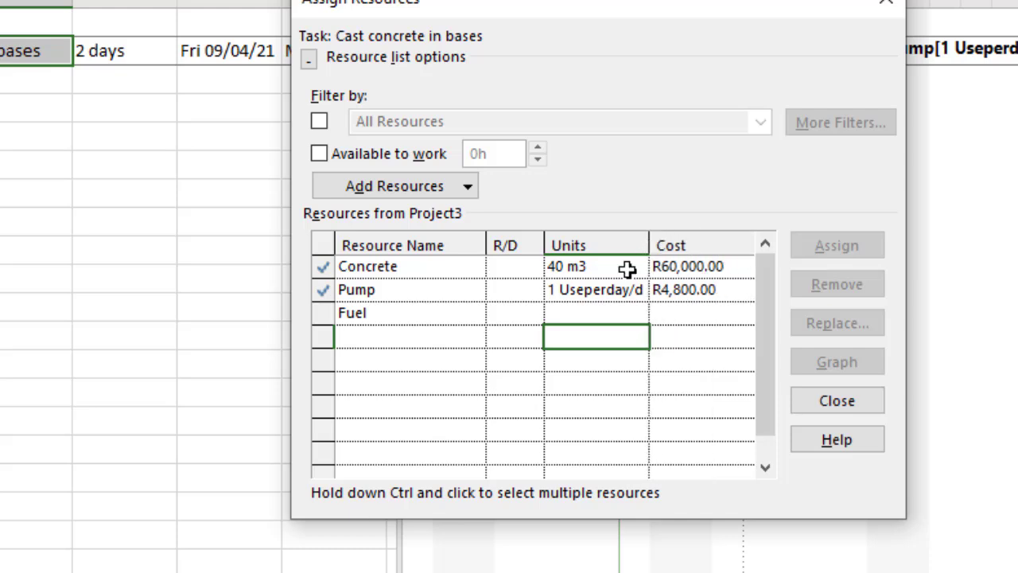
click(590, 291)
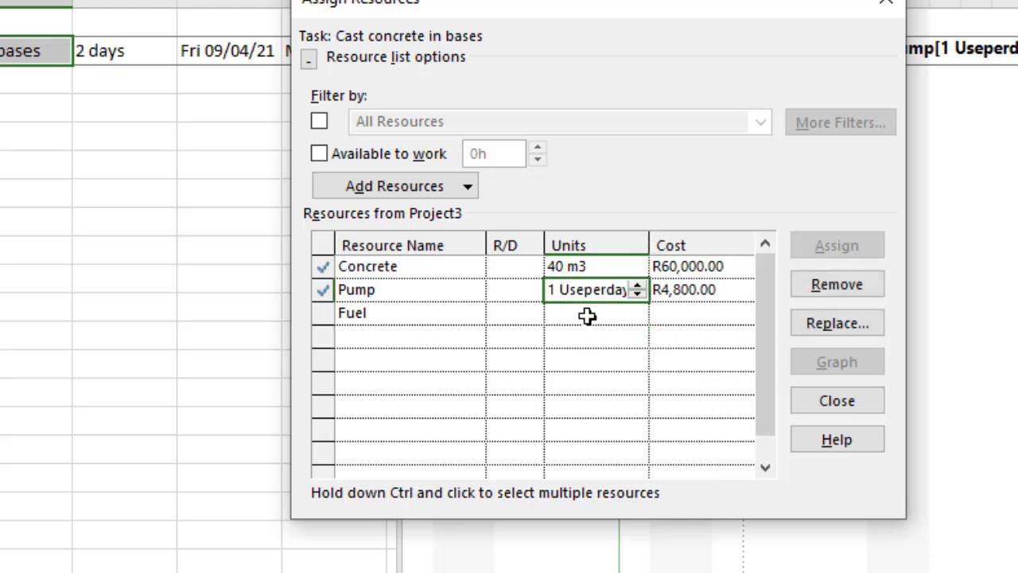
Assign Fuel at 3 Litres per hour.
click(588, 315)
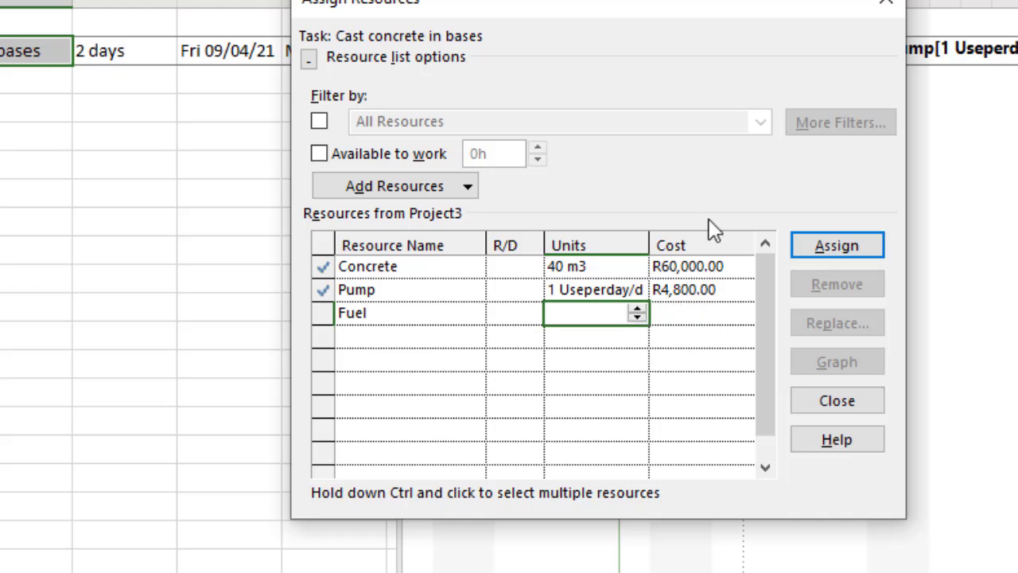
click(610, 357)
click(602, 317)
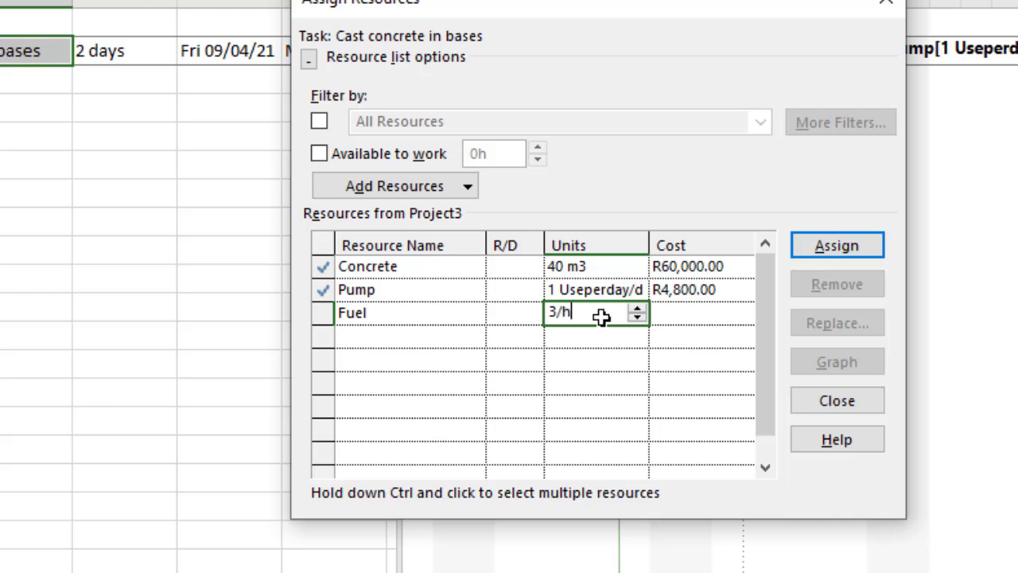
key(Return)
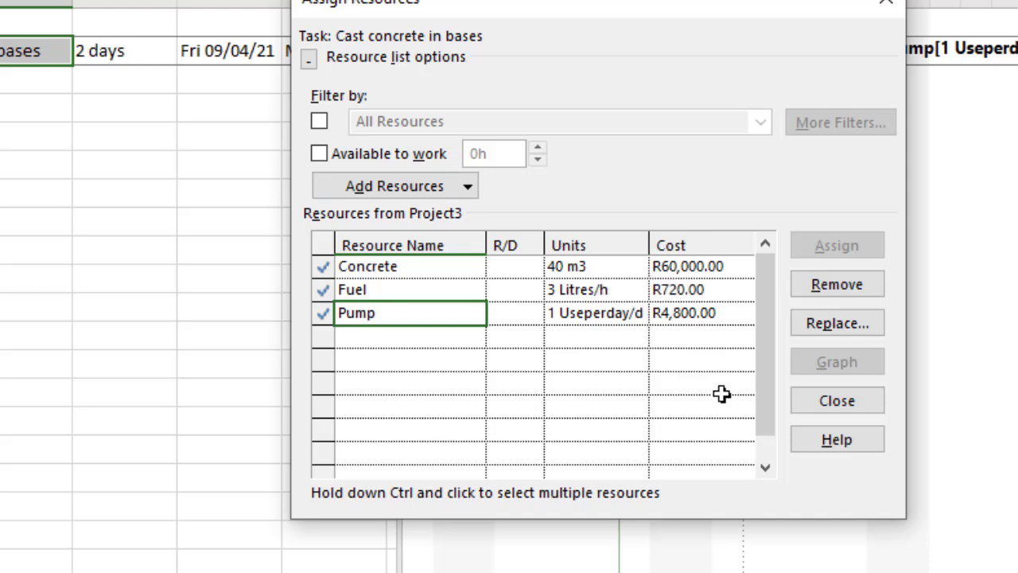
click(839, 403)
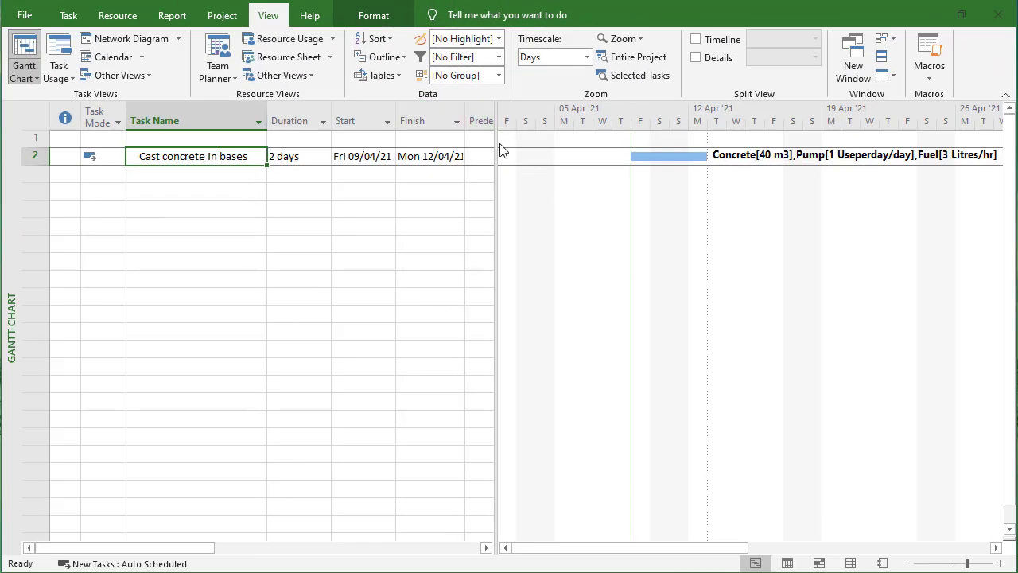
drag(500, 150, 524, 146)
right_click(491, 121)
click(547, 228)
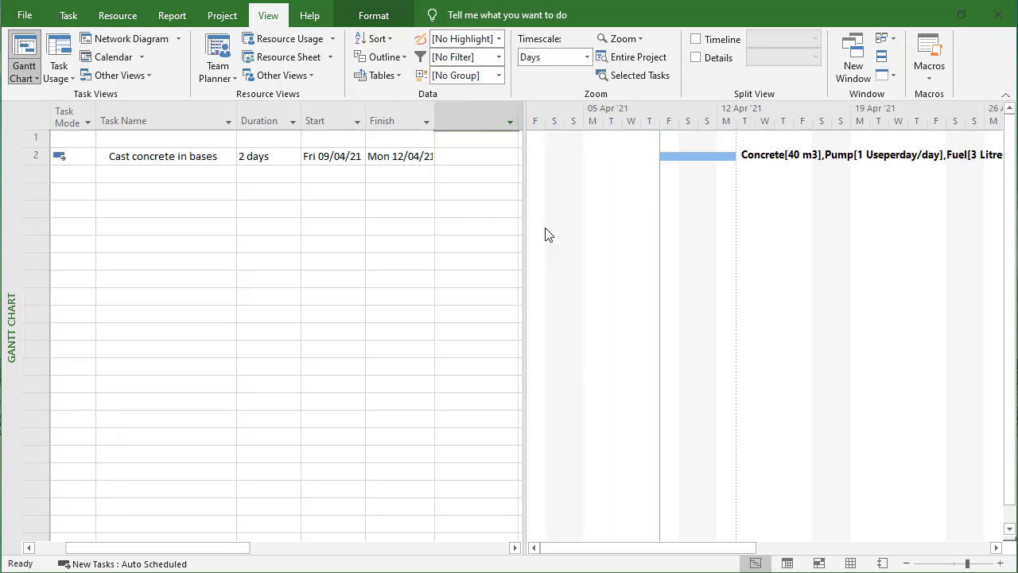
text(cost)
key(Return)
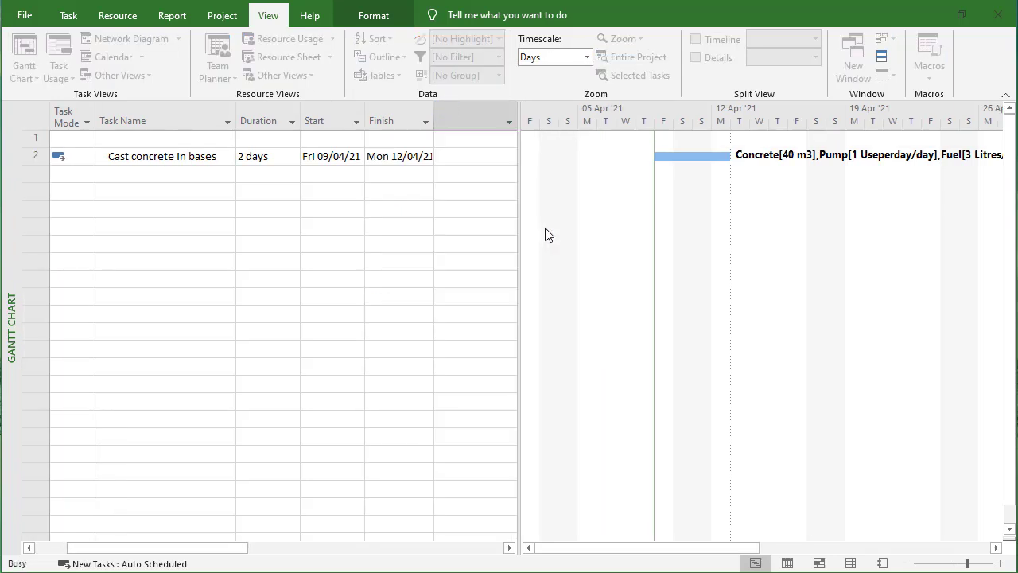
click(471, 230)
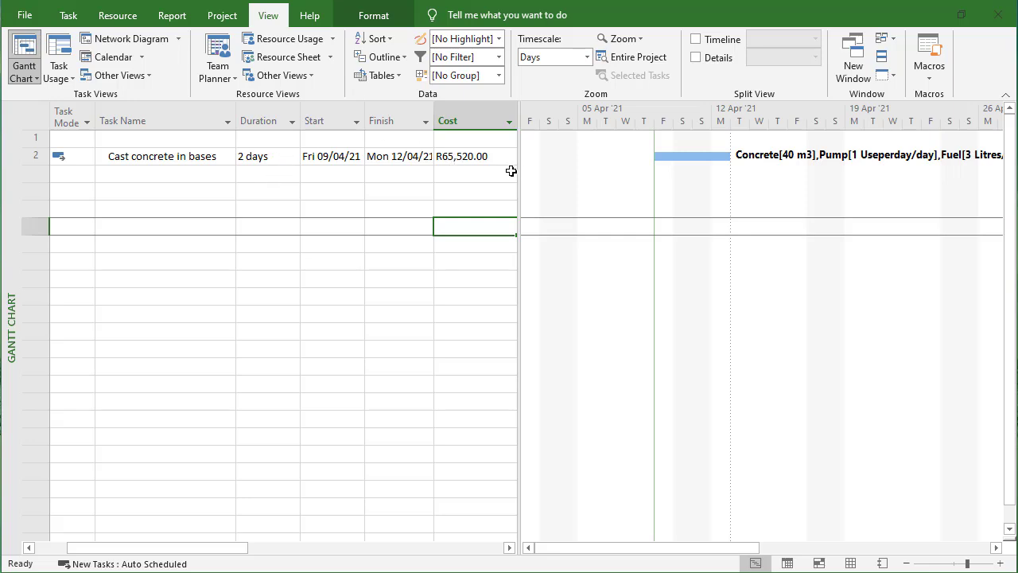
click(263, 157)
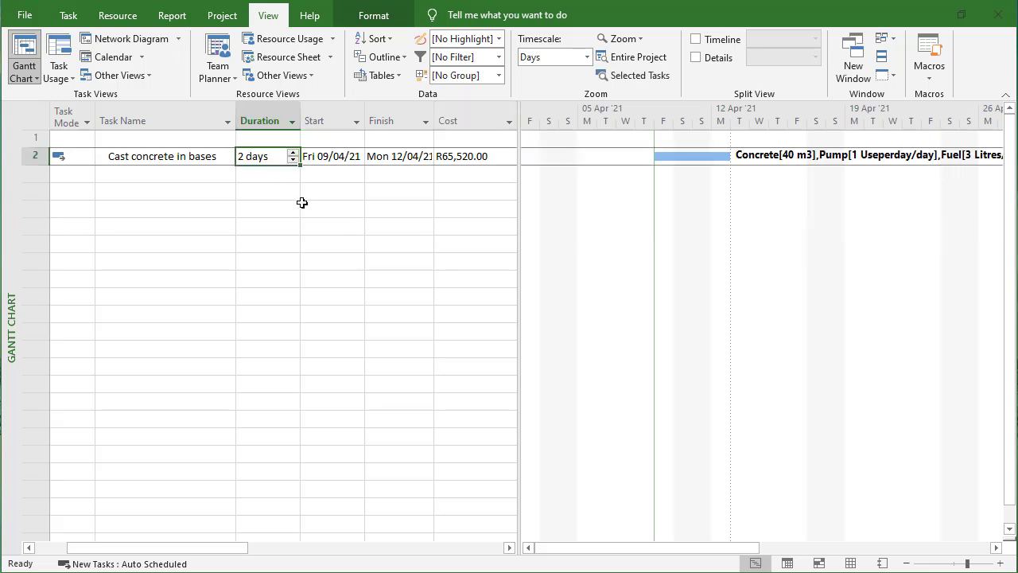
Change the task's duration to 5 days, moving its finish to Thu 15/04/21 and cost to R73,800.00.
text(5)
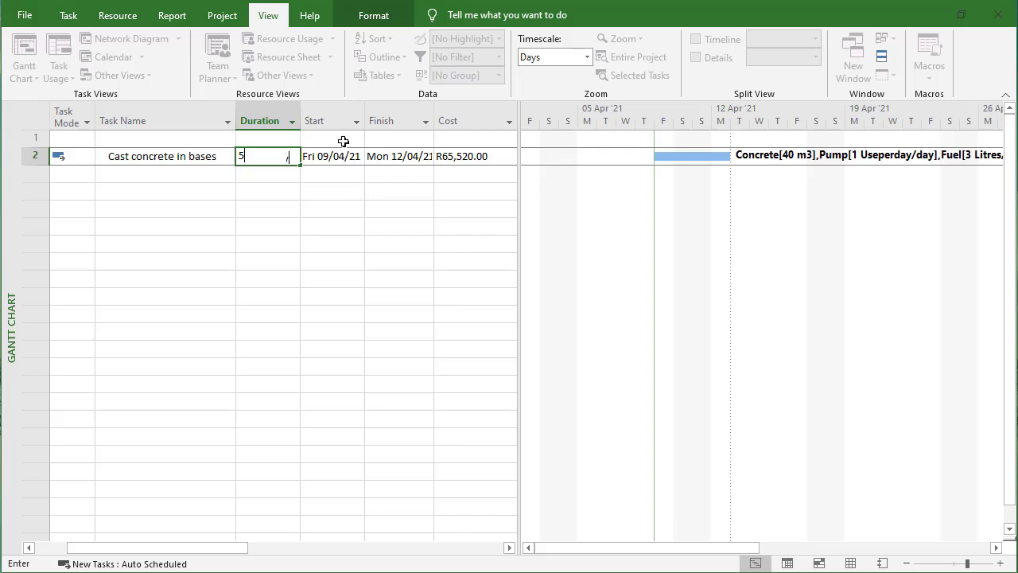
key(Return)
click(491, 207)
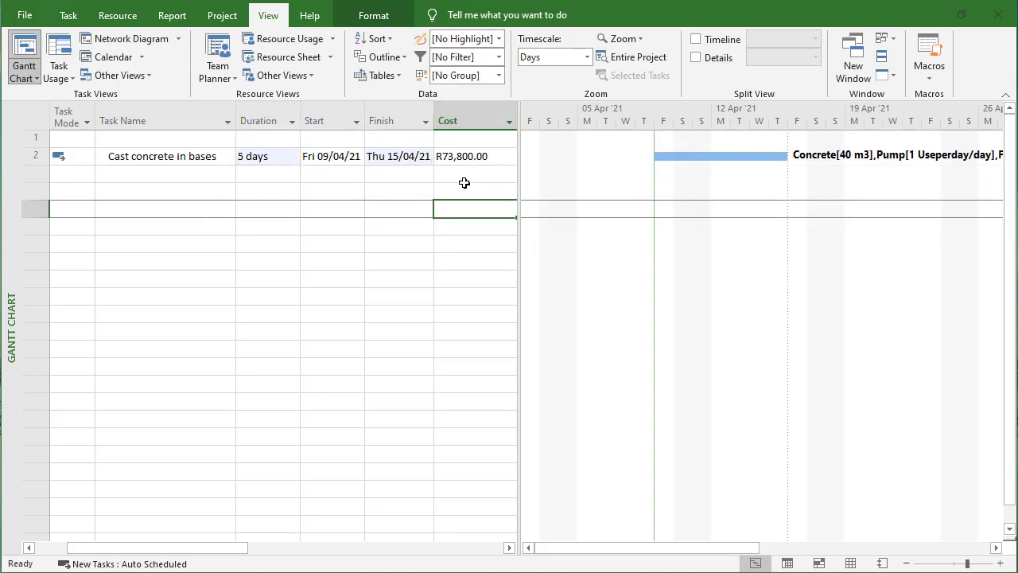
Switch to the Resource Usage view.
drag(520, 199, 549, 199)
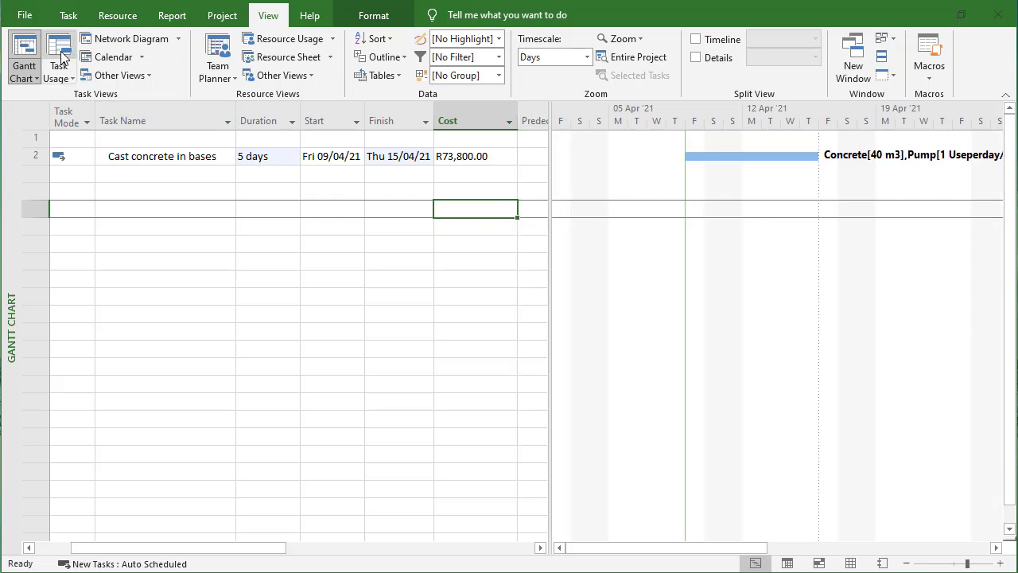
click(30, 76)
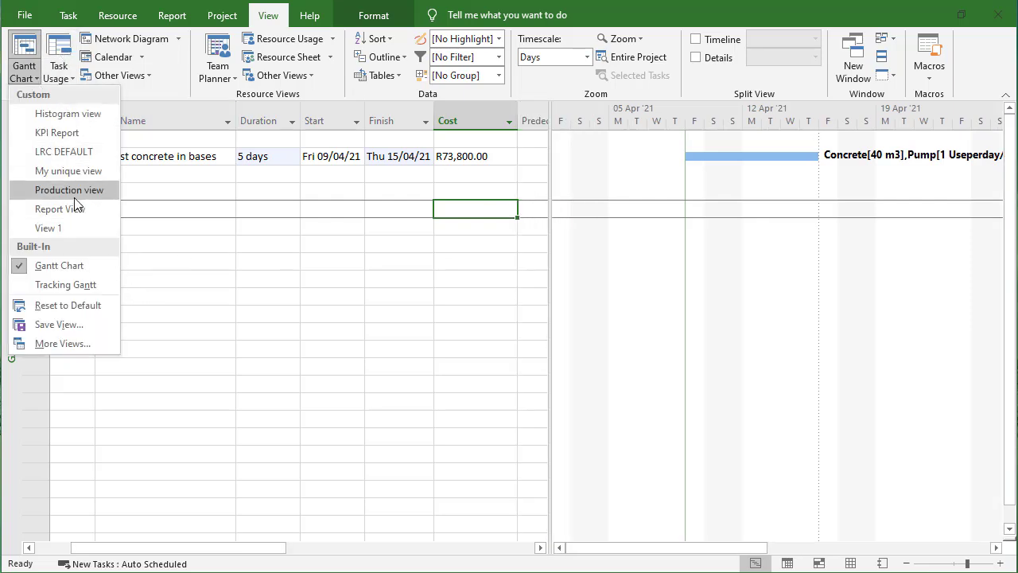
click(199, 276)
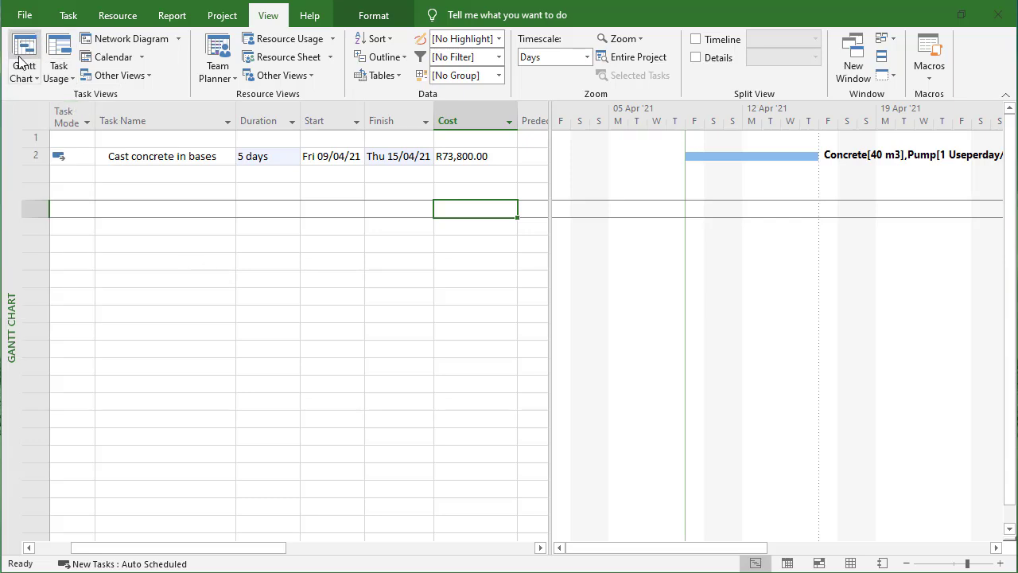
click(69, 16)
click(24, 72)
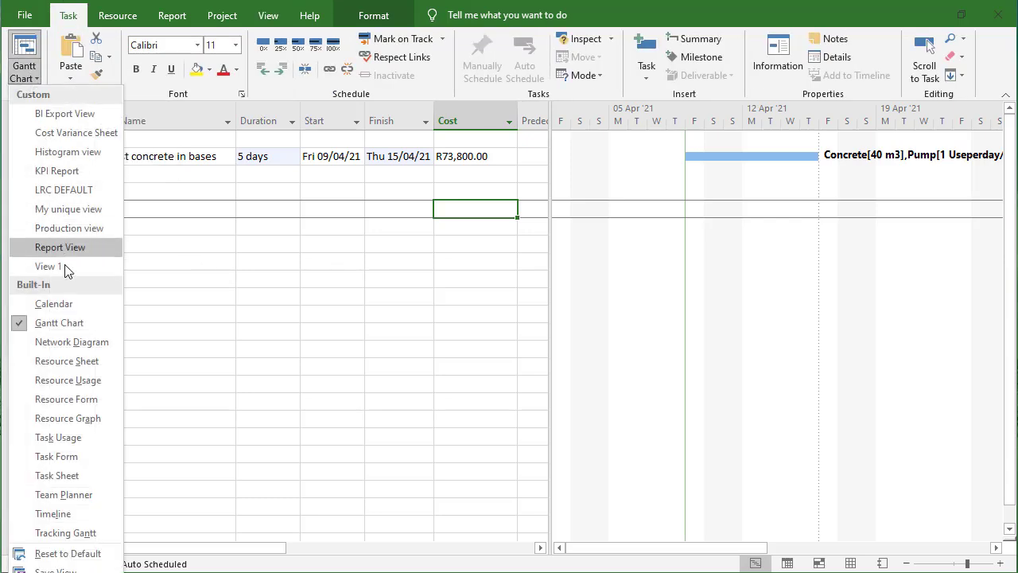
click(84, 380)
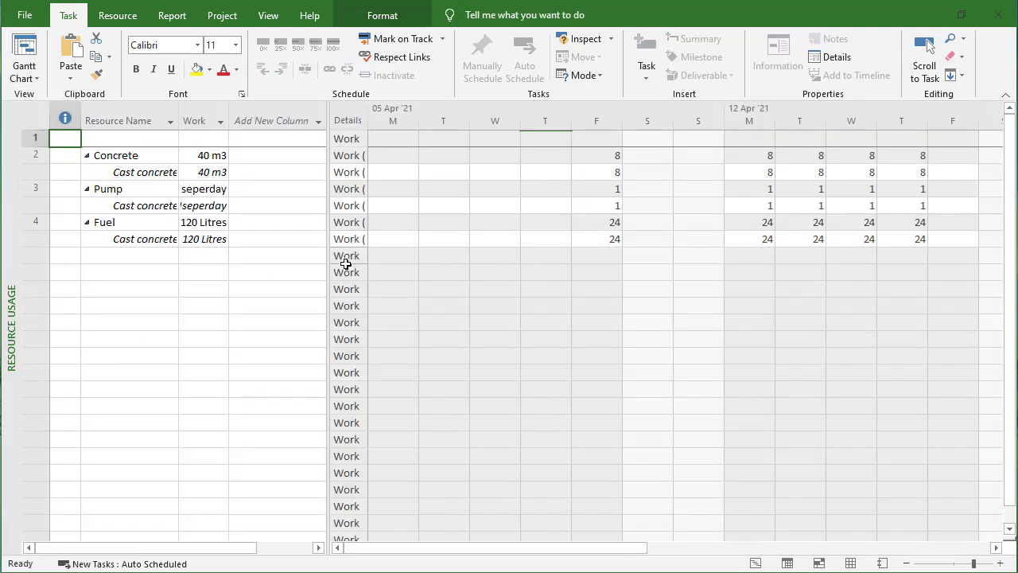
Widen the table pane and the Resource Name and Work columns so '5 Useperday' and '120 Litres' fit.
drag(328, 175, 371, 171)
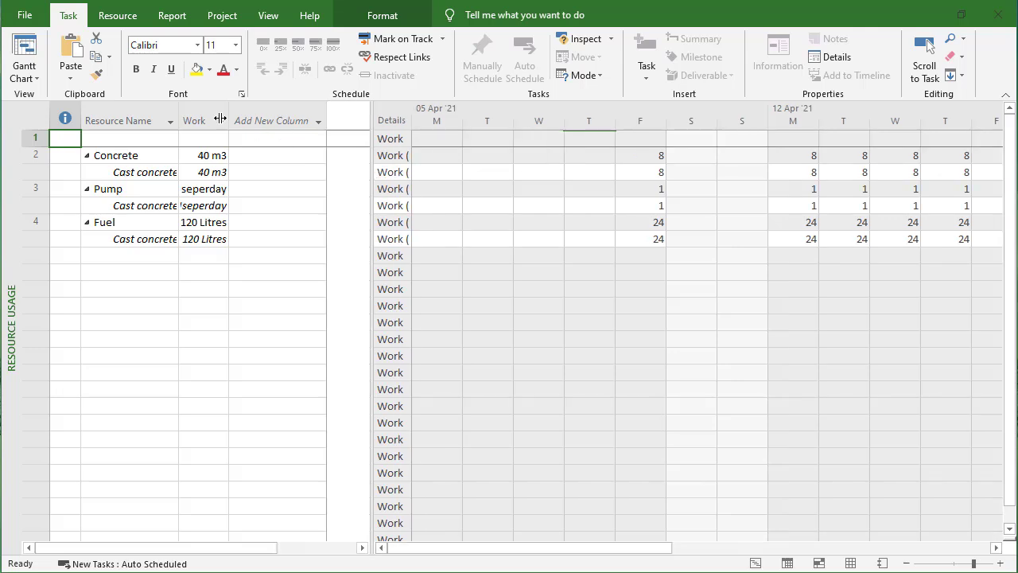
drag(178, 120, 213, 120)
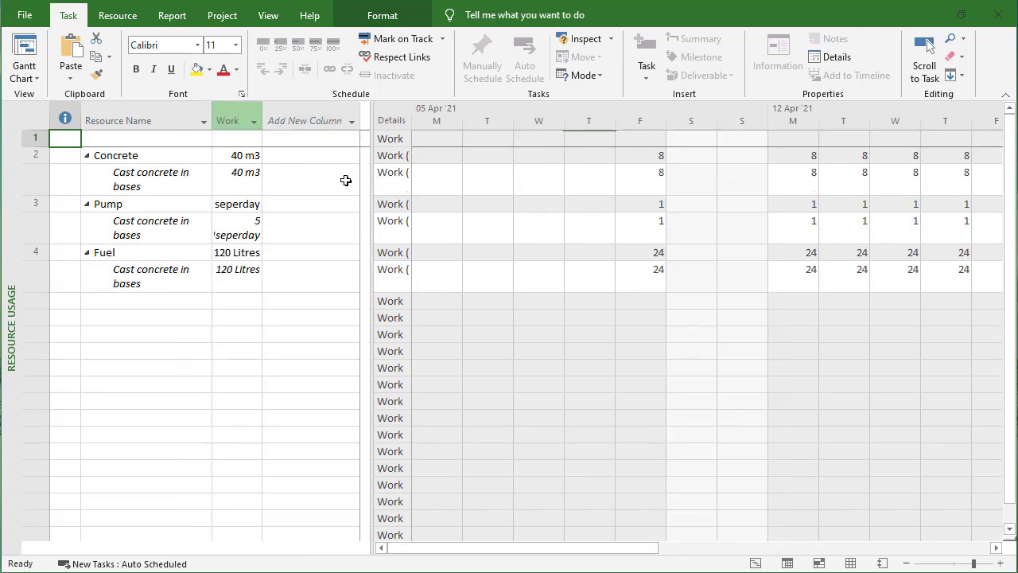
double_click(213, 120)
drag(278, 116, 301, 120)
drag(371, 159, 439, 163)
Insert a Cost column showing R60,000, R12,000 and R1,800, widening the table to fit.
click(348, 123)
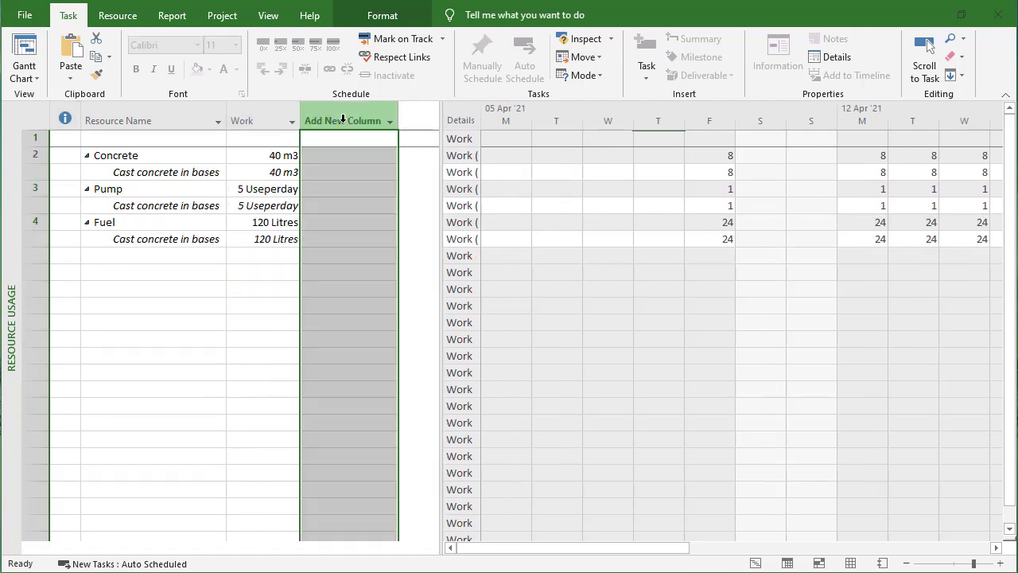
right_click(348, 123)
click(388, 230)
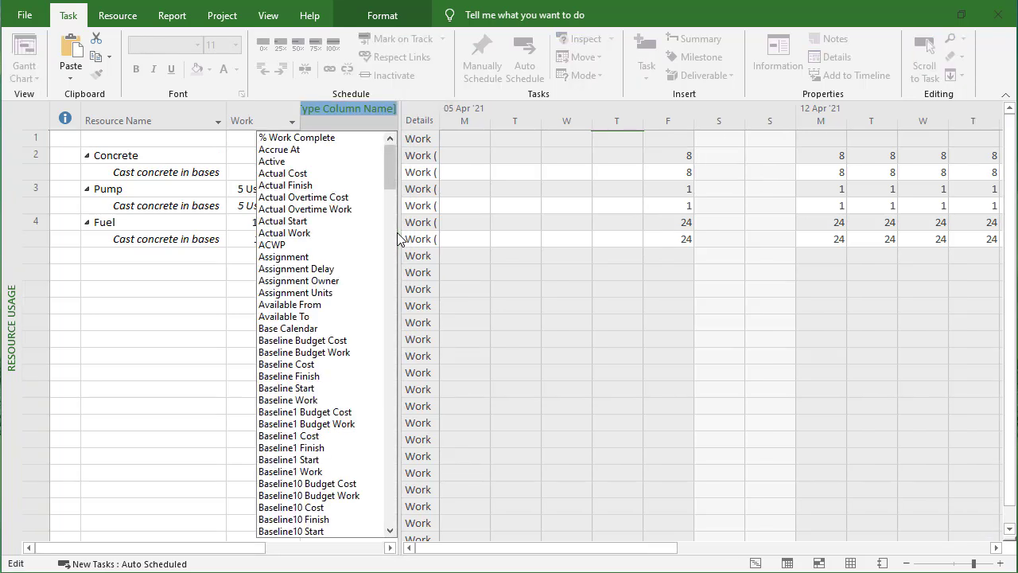
text(cost)
key(Return)
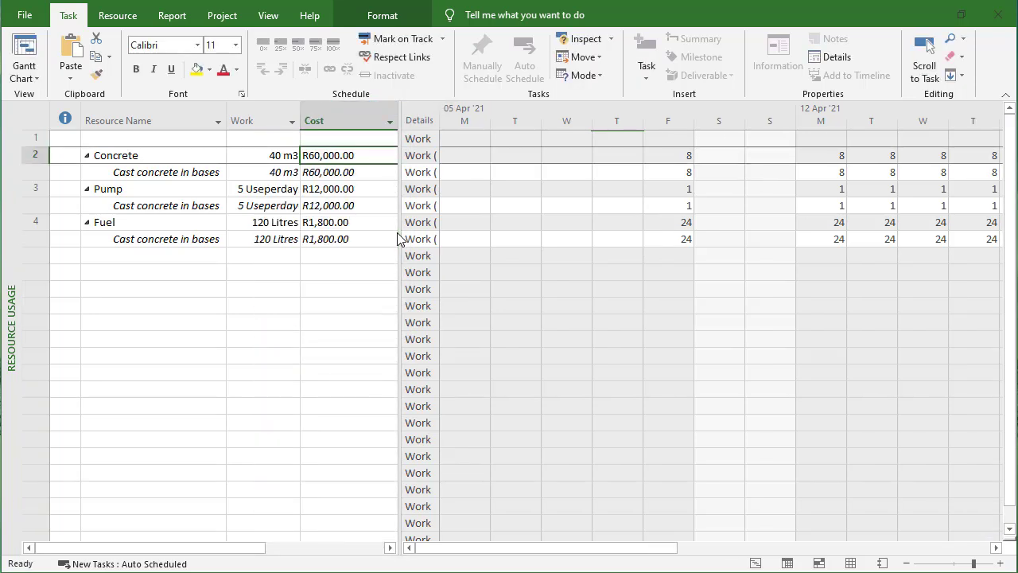
drag(401, 228, 422, 215)
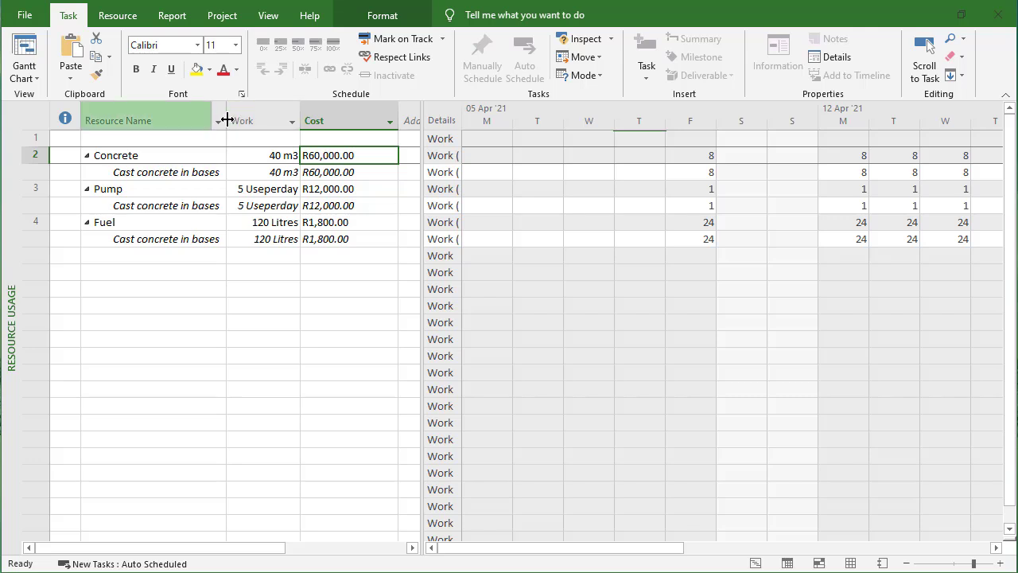
drag(244, 150, 234, 198)
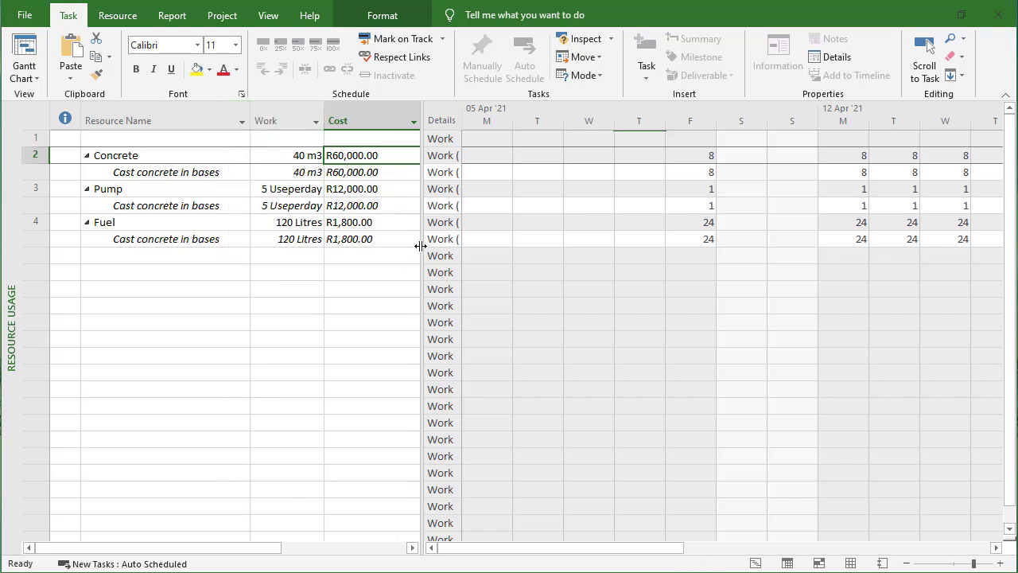
drag(420, 246, 451, 227)
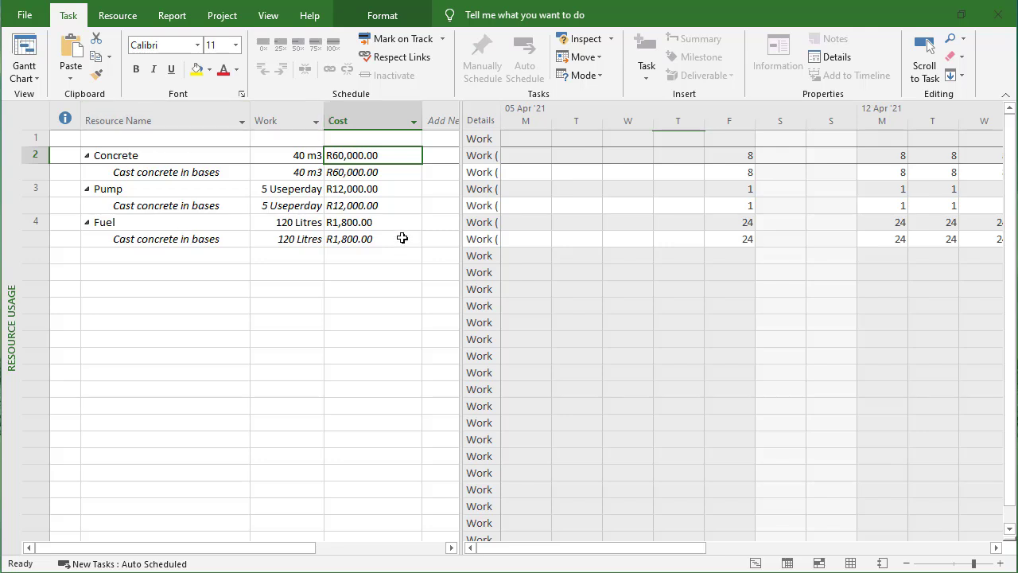
Check the material rates on the Resource Sheet, then return to the Gantt Chart.
click(850, 563)
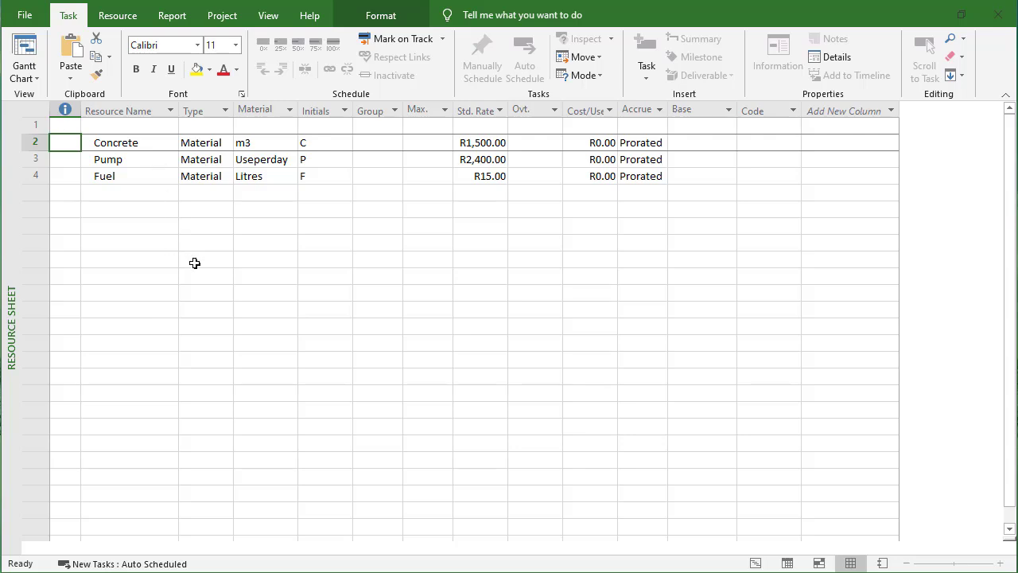
click(23, 73)
click(78, 321)
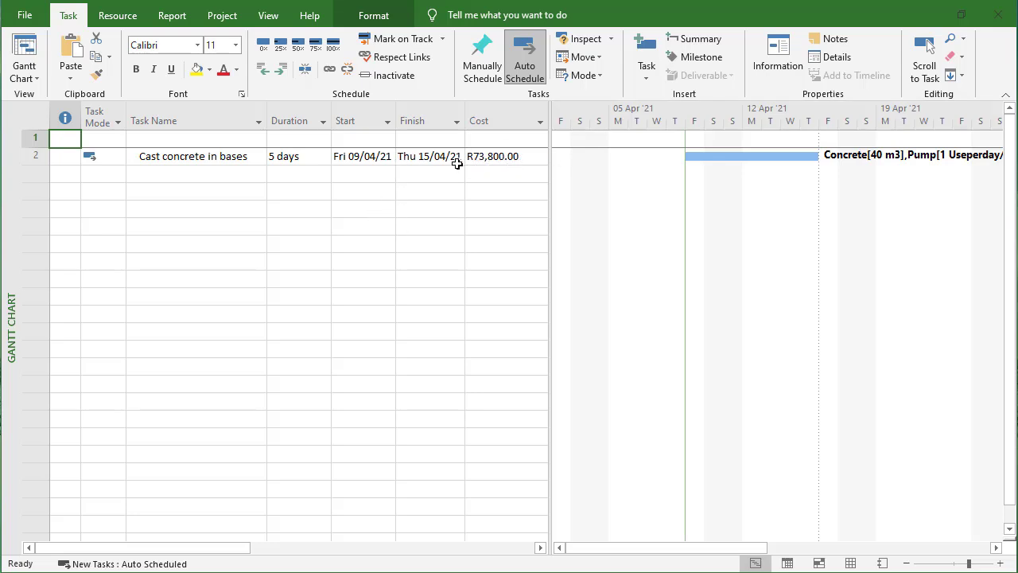
Set the task's duration to 3 days, finishing Tue 13/04/21 at R68,280.00.
click(303, 155)
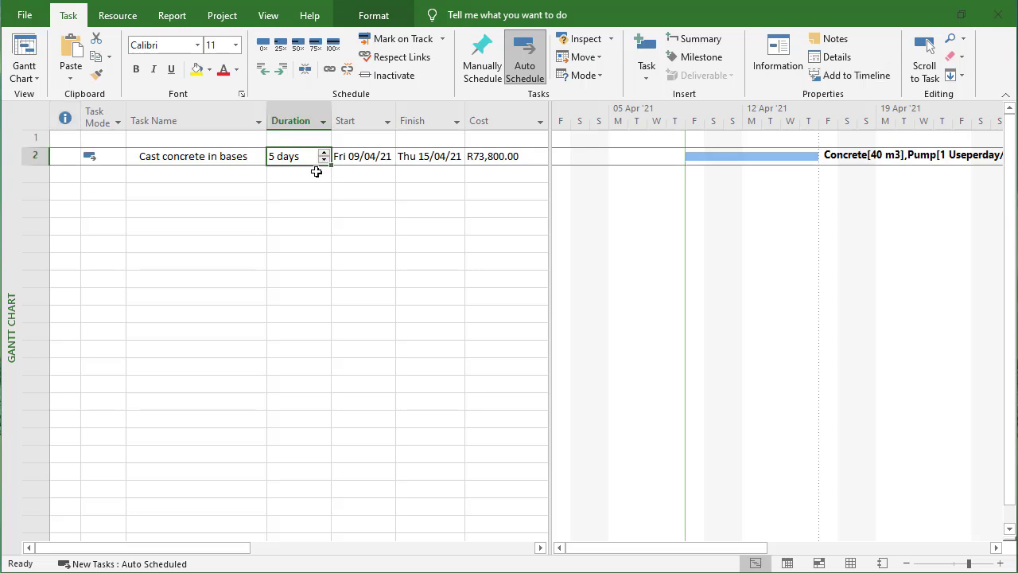
text(3)
key(Return)
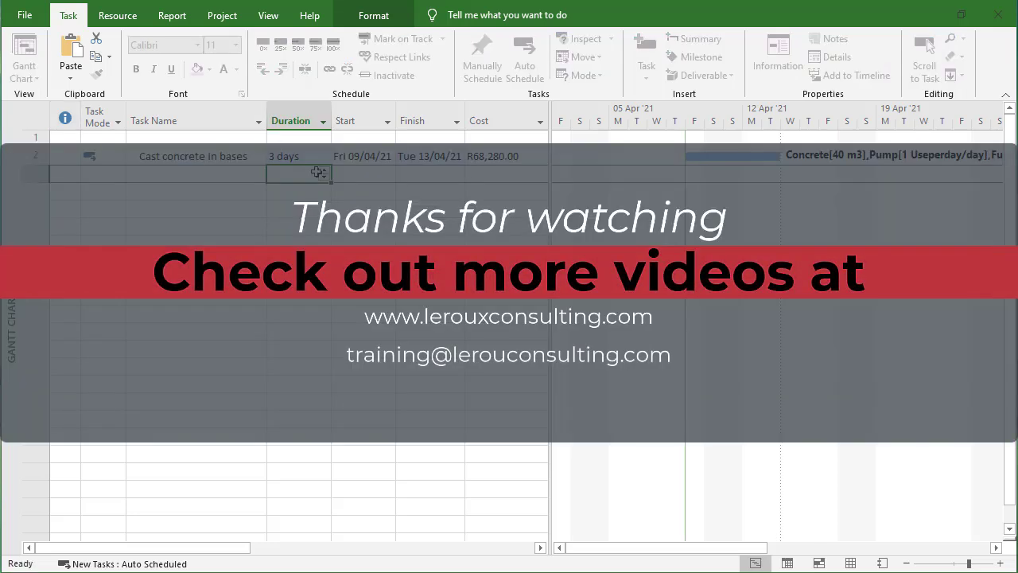